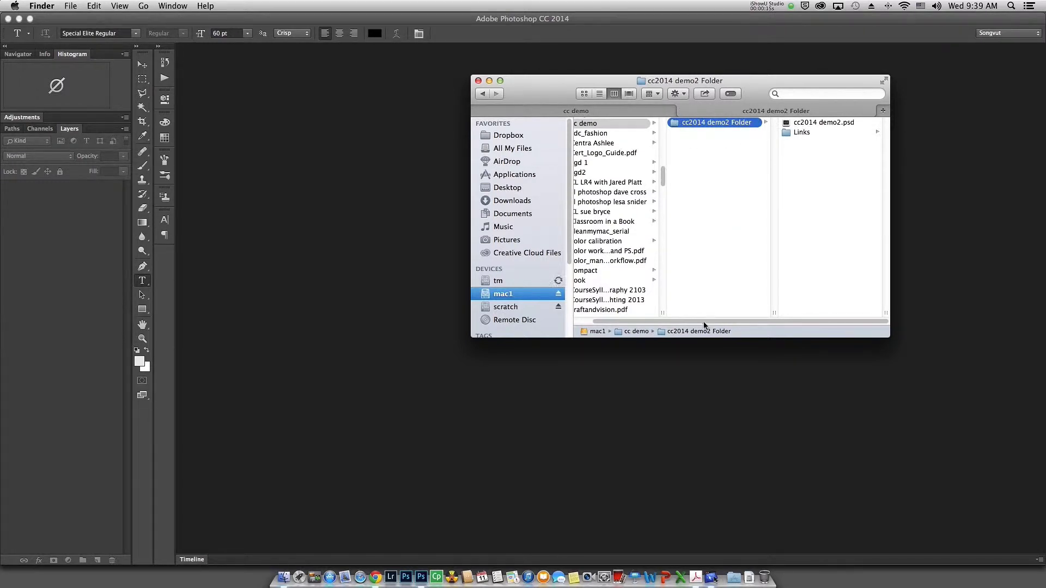
# Step: Preview the CC-image old file in the Links subfolder, then drag cc2014 demo2.psd into Photoshop
pyautogui.click(797, 132)
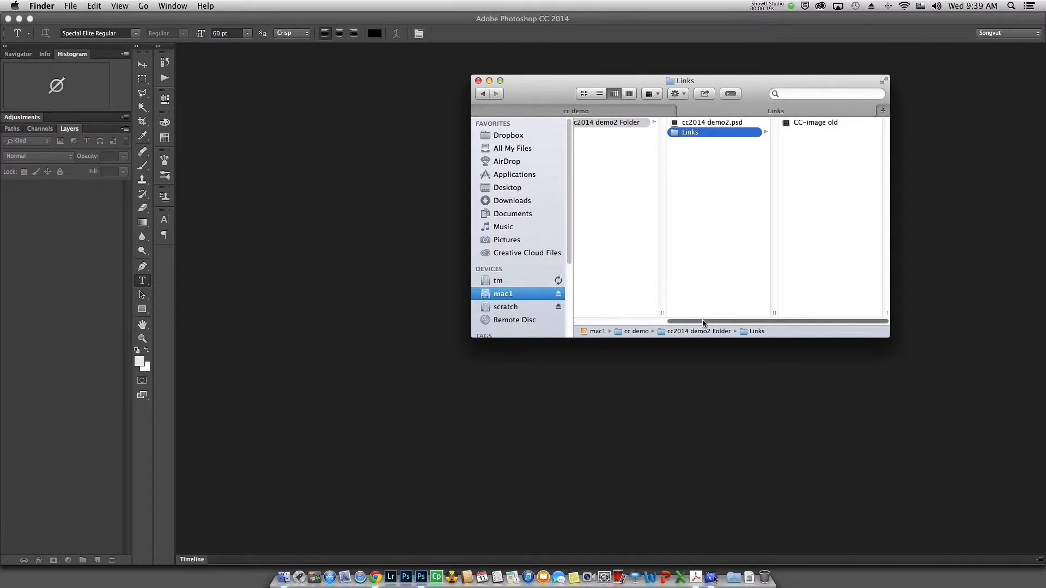
pyautogui.hscroll(-5, 701, 319)
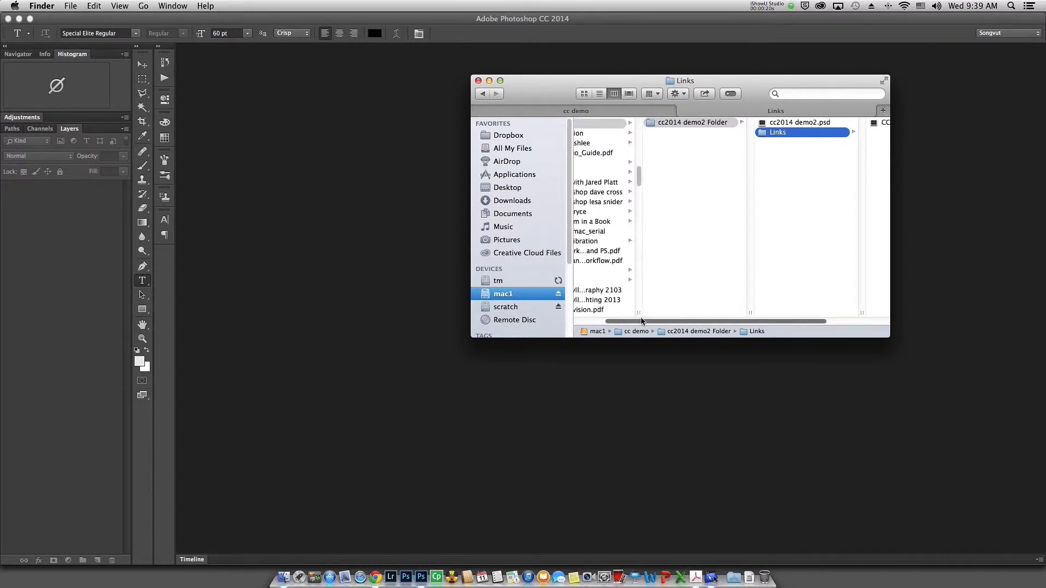
pyautogui.click(774, 124)
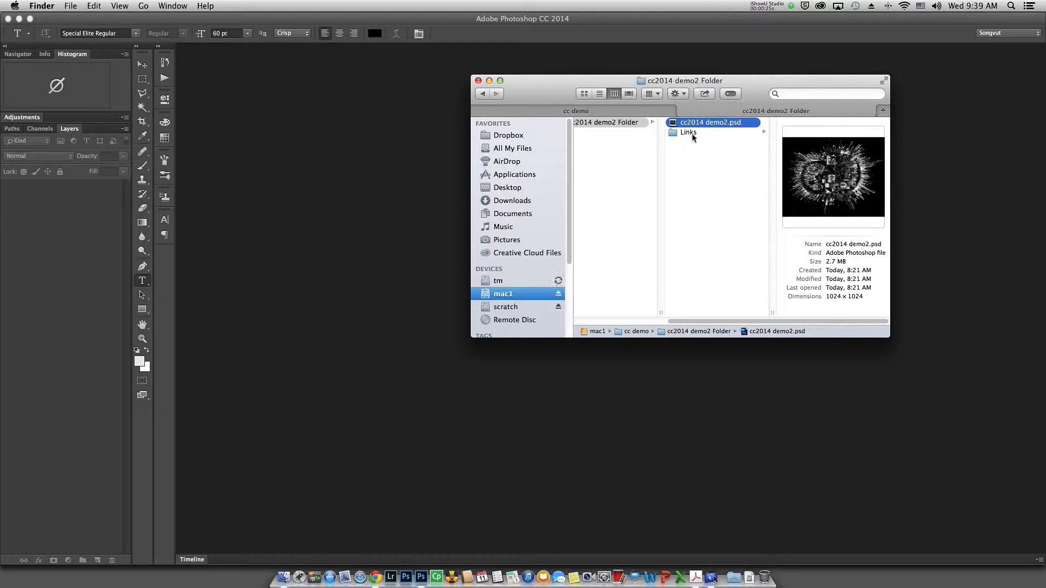
pyautogui.click(686, 133)
pyautogui.click(806, 127)
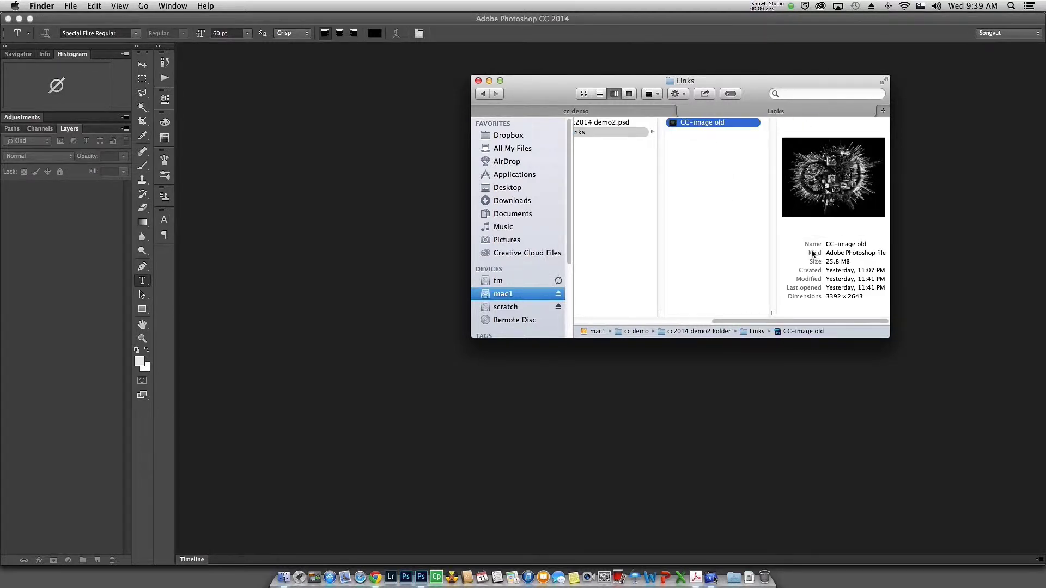
pyautogui.moveTo(763, 322); pyautogui.dragTo(681, 282)
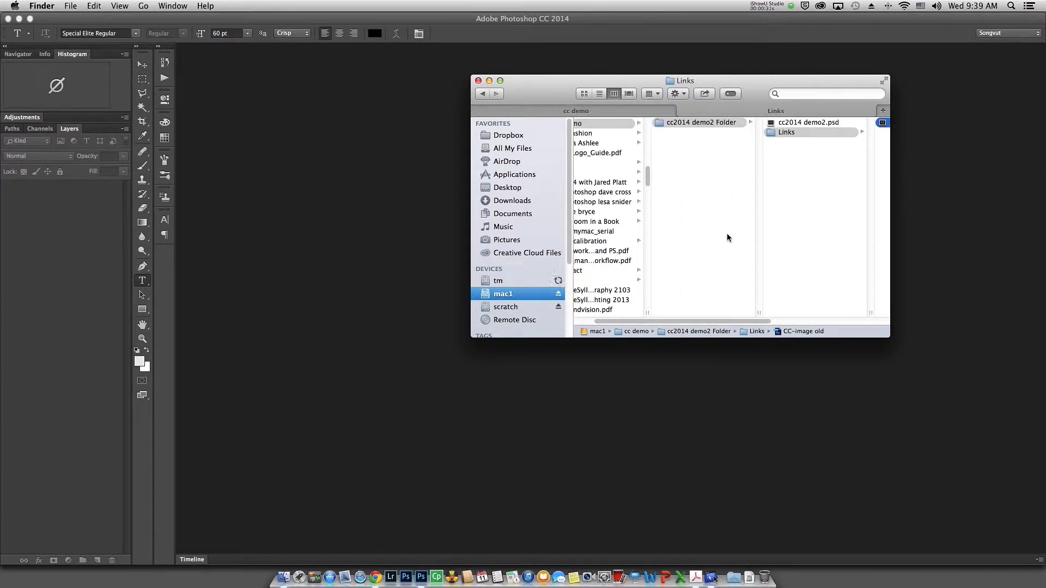
pyautogui.click(771, 132)
pyautogui.moveTo(719, 128); pyautogui.dragTo(381, 339)
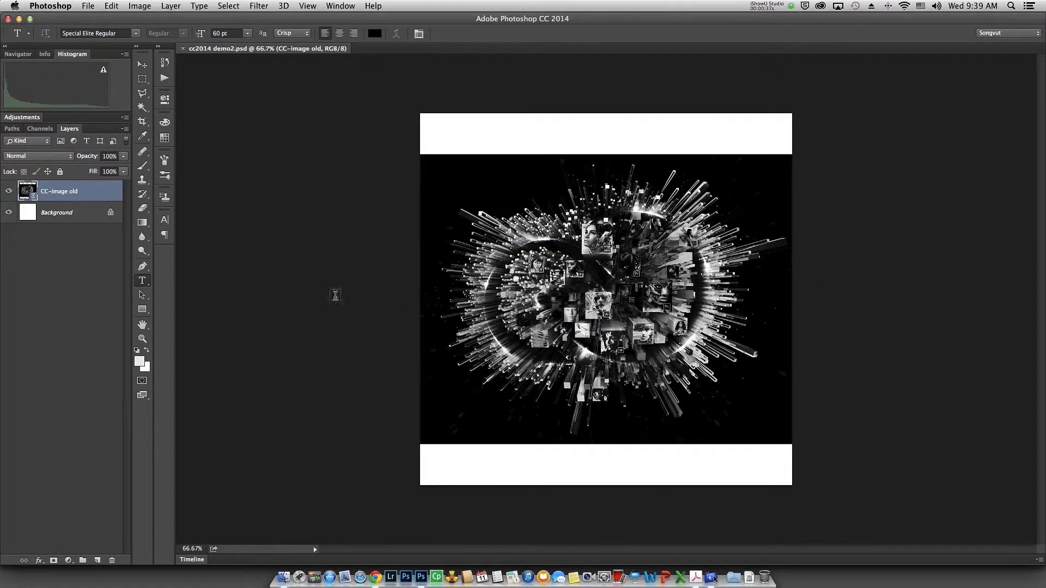
# Step: Pick the Hand tool and bring up the Layer menu's Smart Objects commands
pyautogui.click(142, 326)
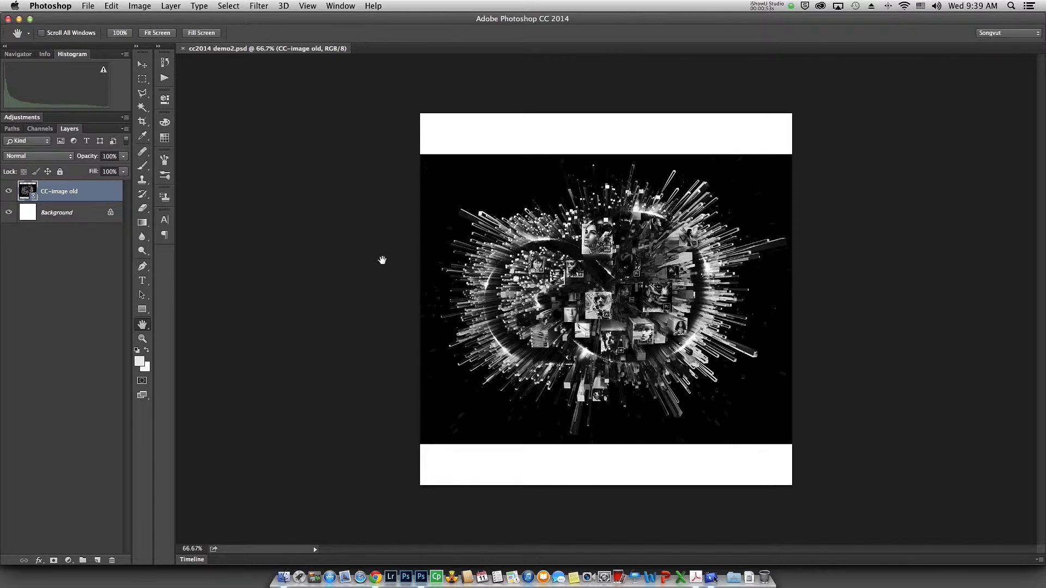
pyautogui.click(176, 7)
pyautogui.moveTo(194, 180)
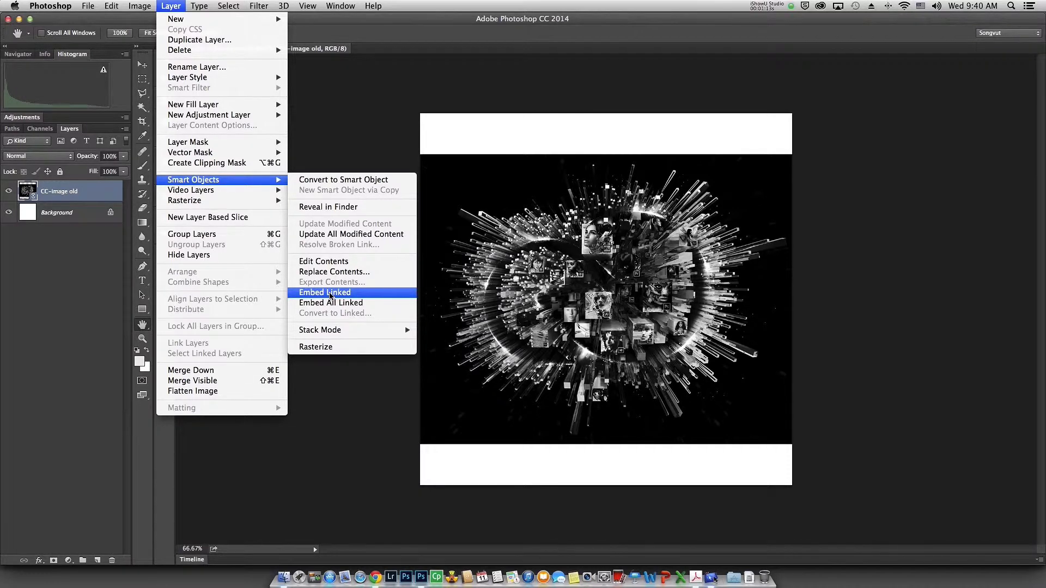
# Step: Apply Embed Linked to the CC-image old smart object
pyautogui.click(330, 295)
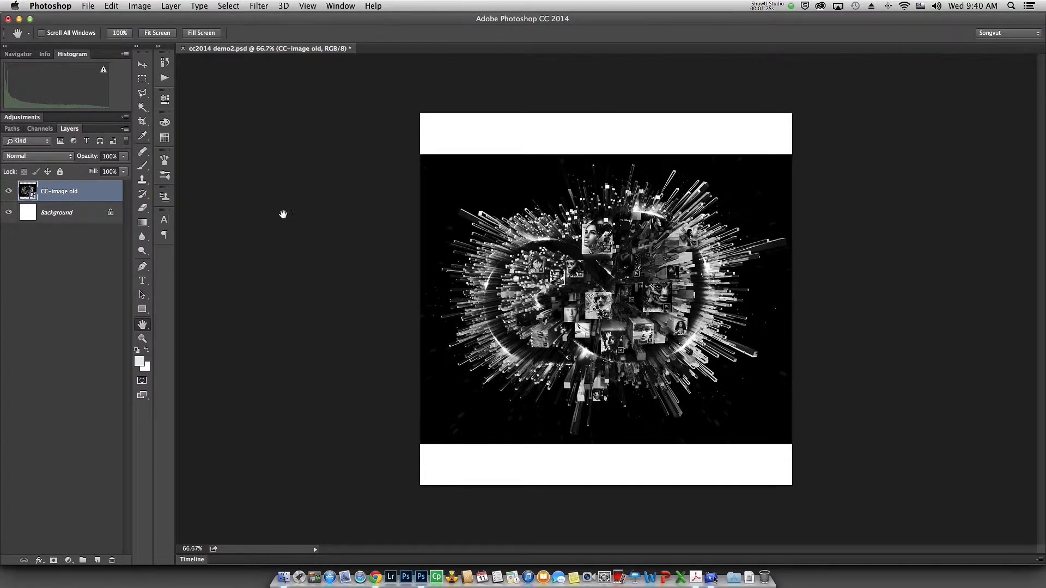
pyautogui.click(87, 6)
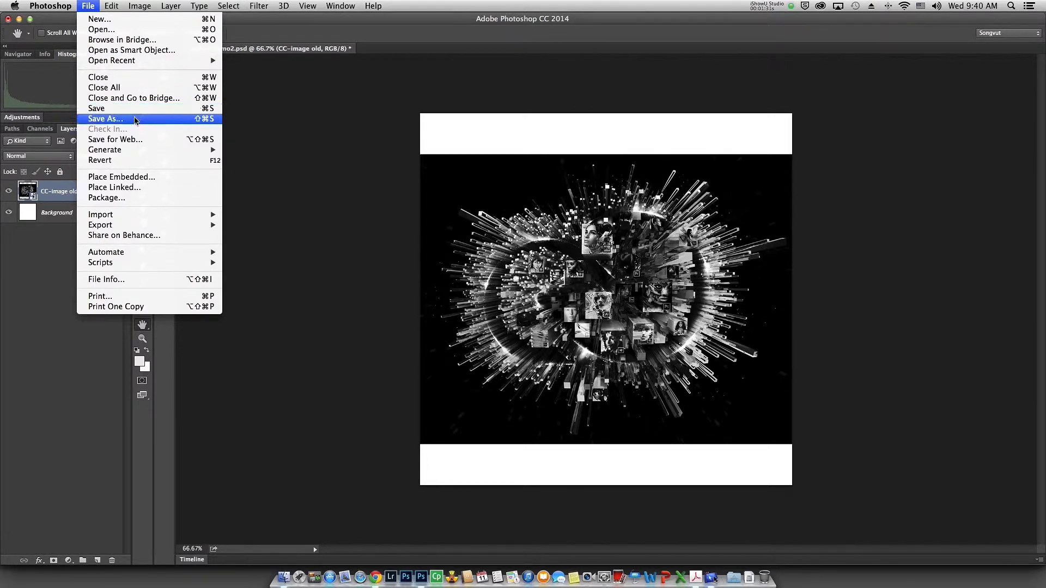
# Step: Save as cc2014 demo2 embed.psd in the cc demo folder with maximum compatibility
pyautogui.click(139, 119)
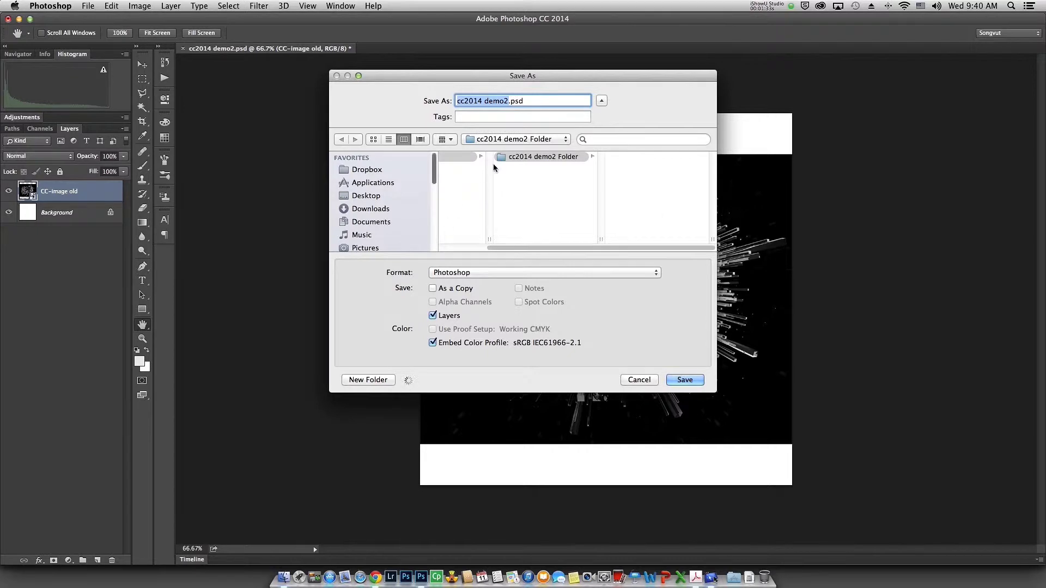
pyautogui.press('Right')
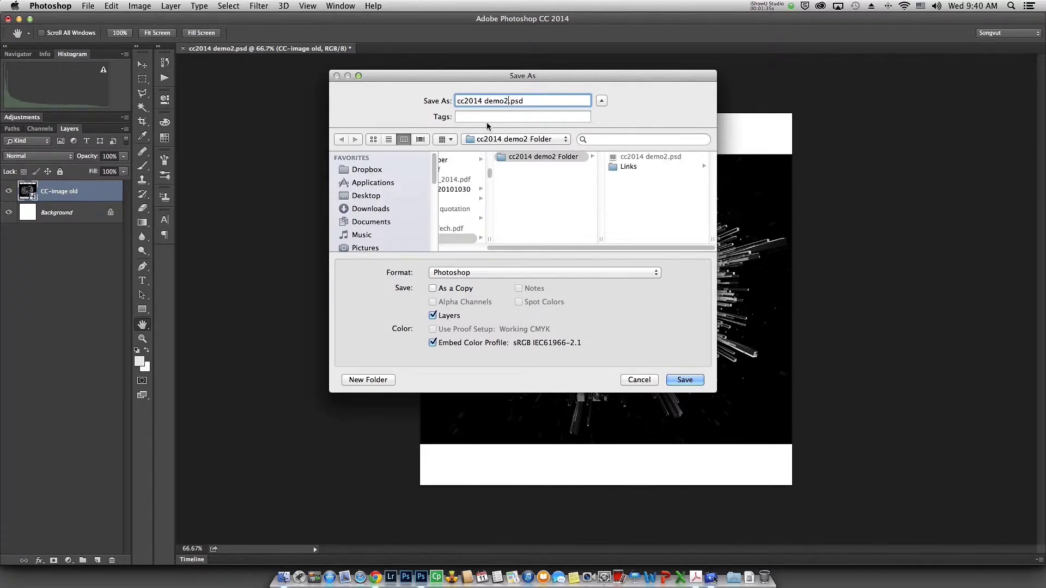
pyautogui.write('em')
pyautogui.write('bed')
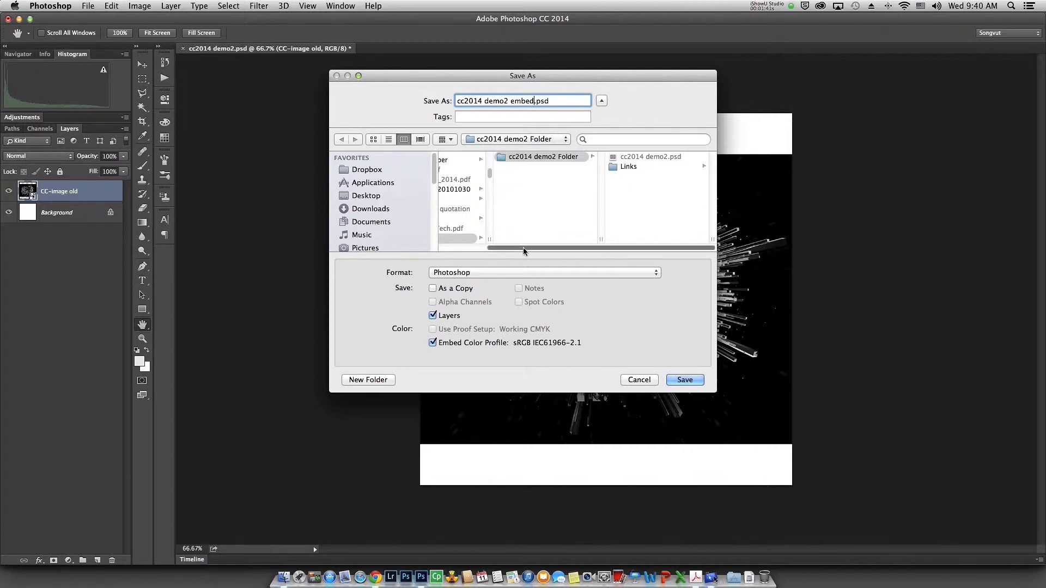
pyautogui.hscroll(-3, 512, 243)
pyautogui.click(496, 240)
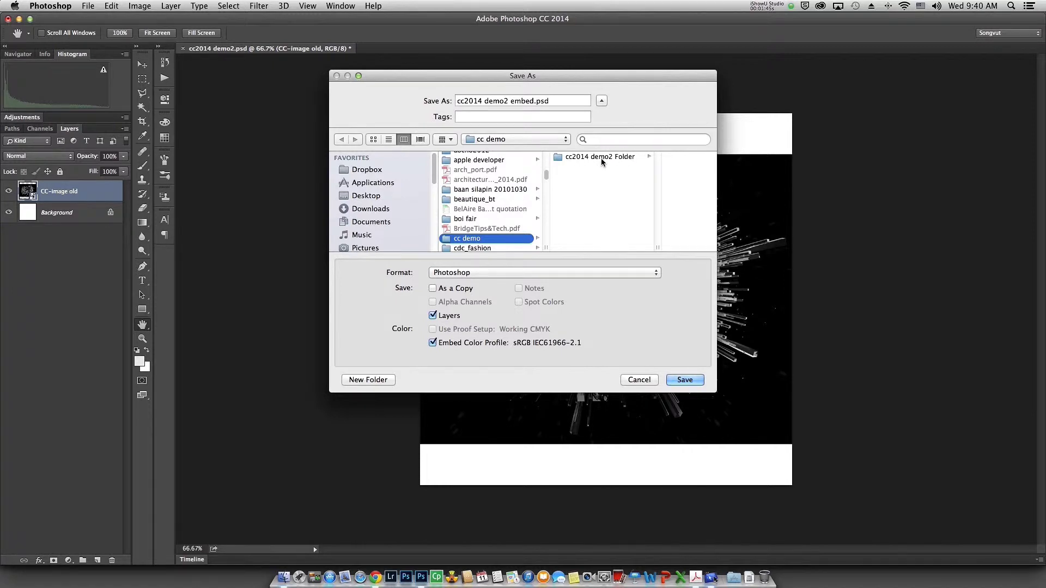
pyautogui.click(685, 380)
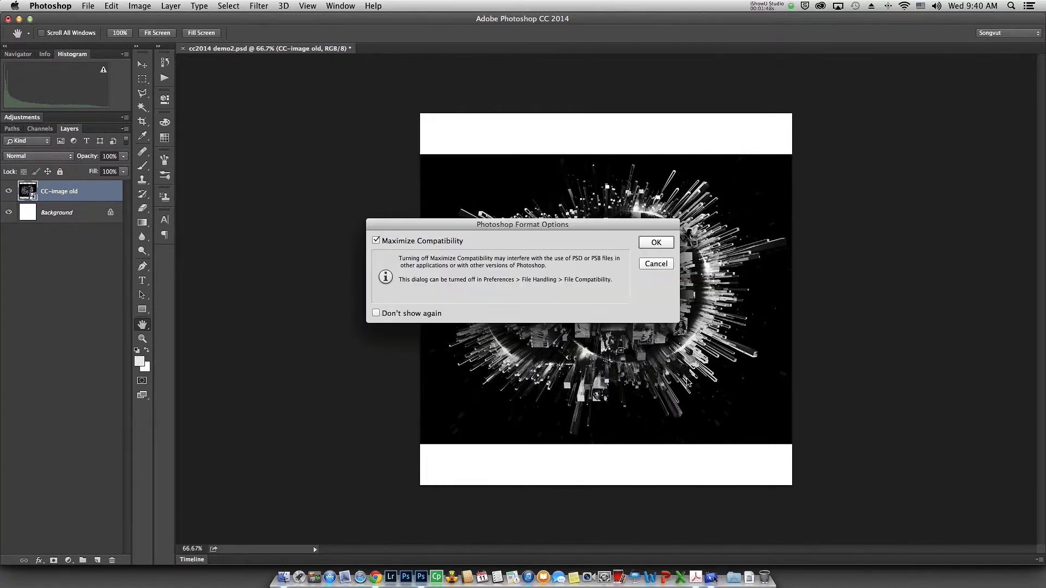
pyautogui.click(657, 243)
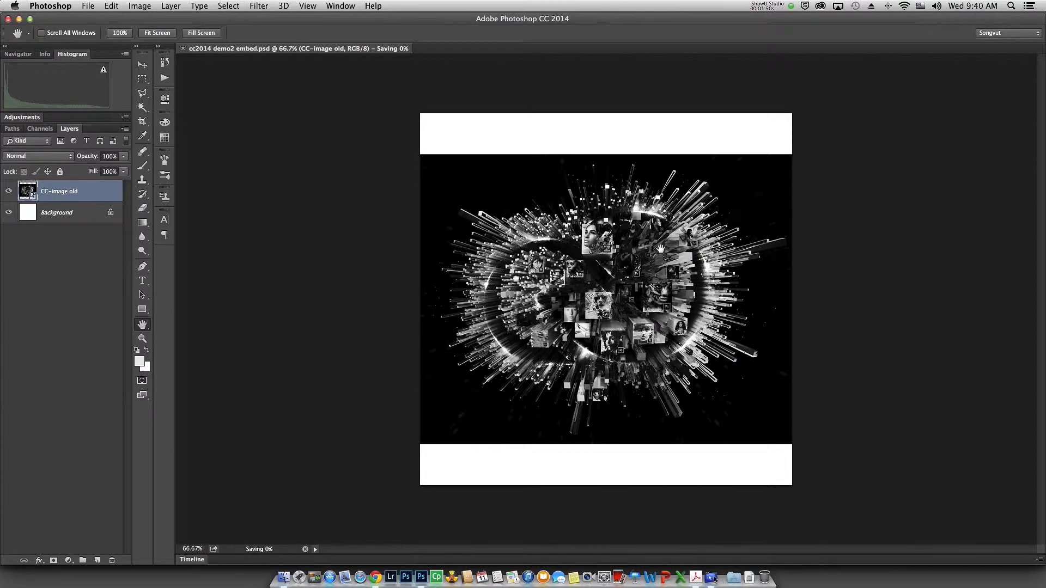
pyautogui.click(279, 576)
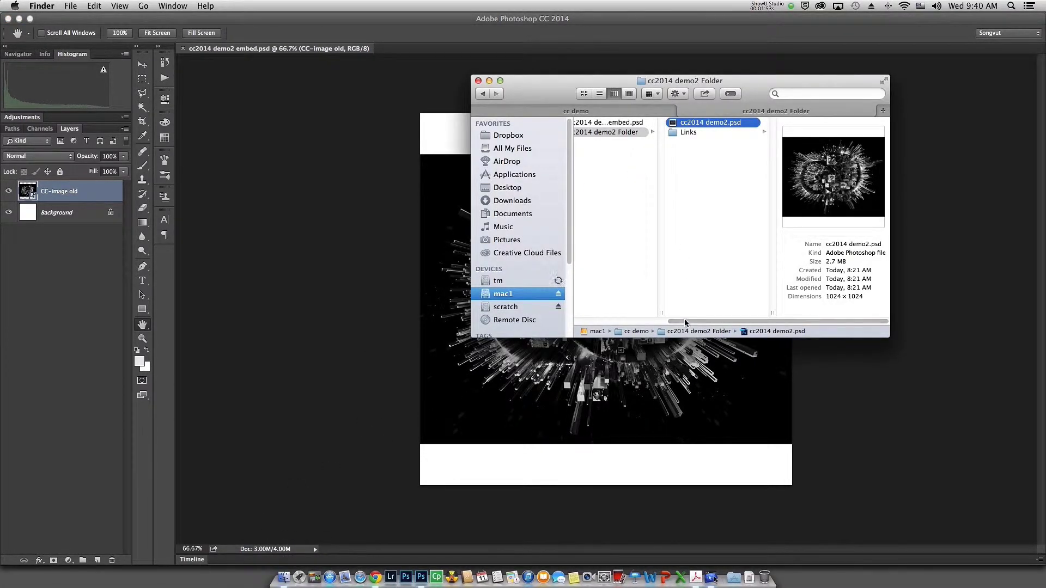
# Step: Show Get Info for cc2014 demo2 Folder to read its size
pyautogui.click(625, 135)
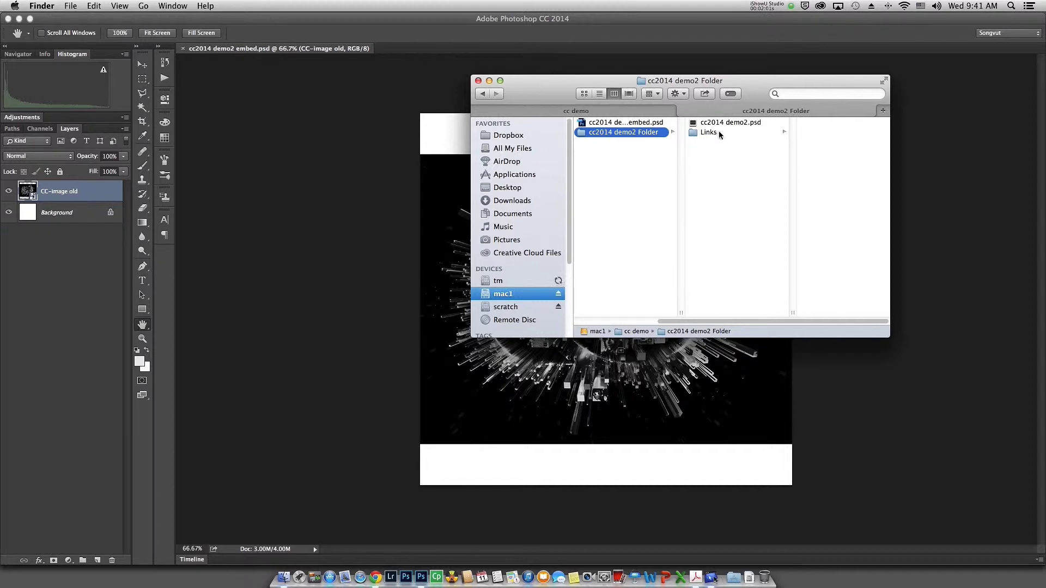
pyautogui.rightClick(591, 137)
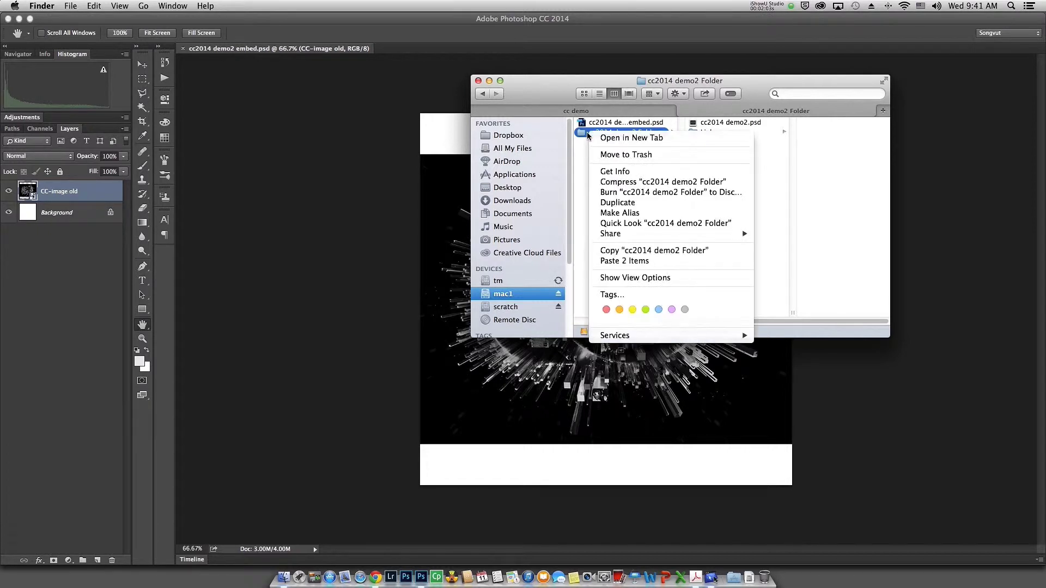
pyautogui.click(605, 173)
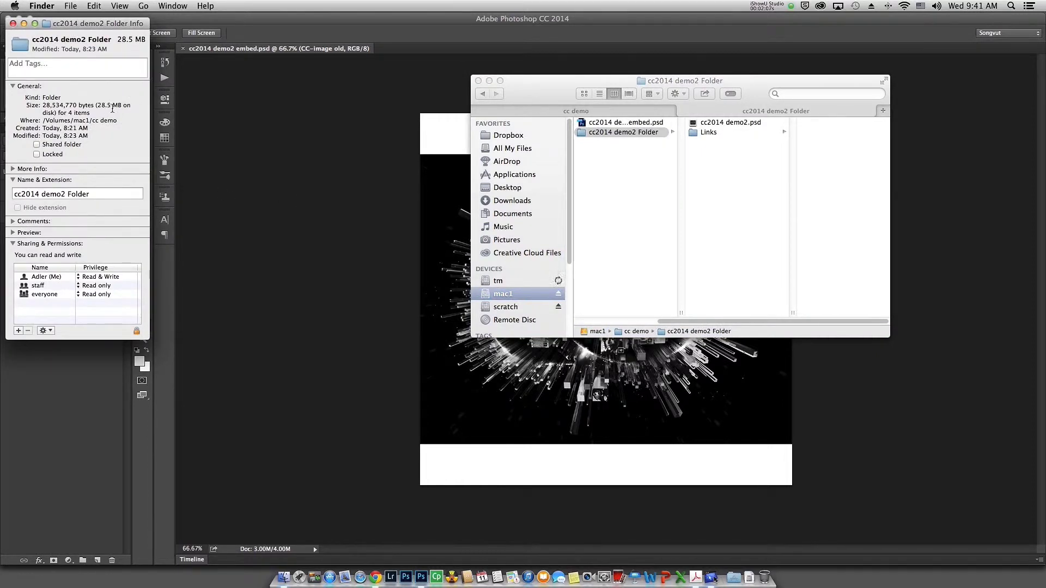
# Step: Show Get Info for cc2014 demo2 embed.psd, confirm 28.5 MB, and close both info windows
pyautogui.click(623, 132)
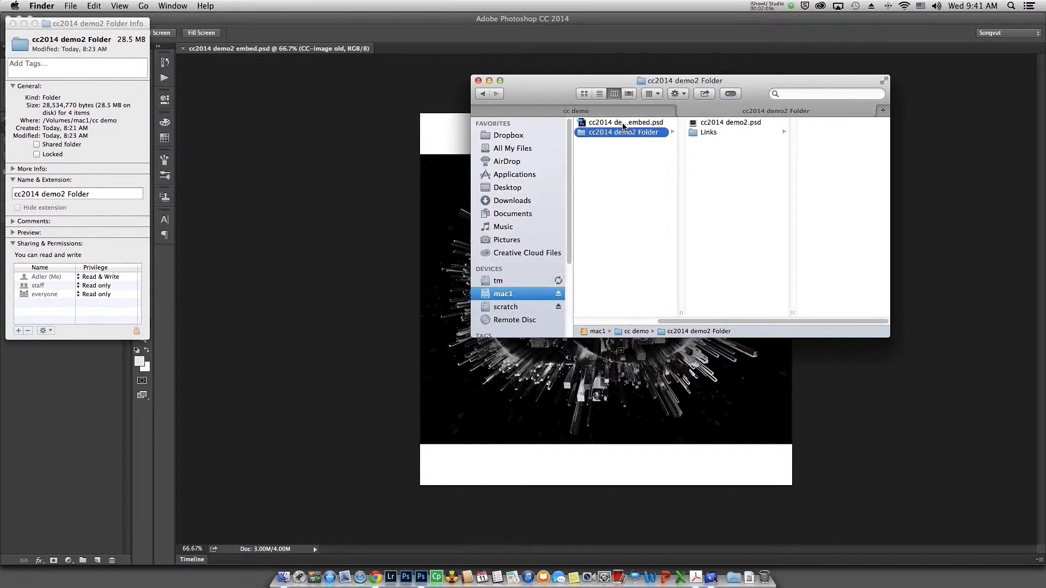
pyautogui.click(587, 123)
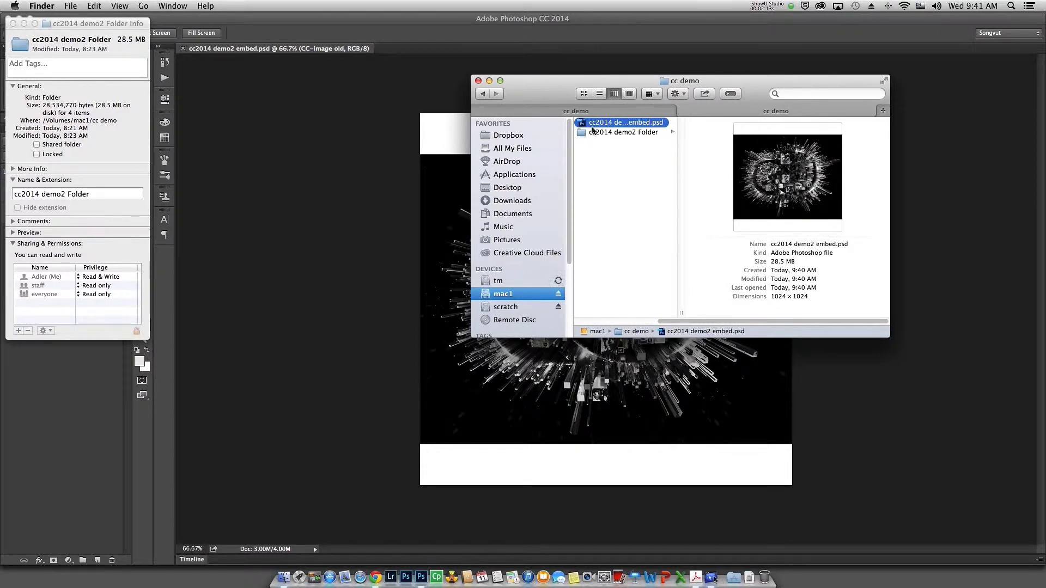
pyautogui.rightClick(584, 127)
pyautogui.click(607, 173)
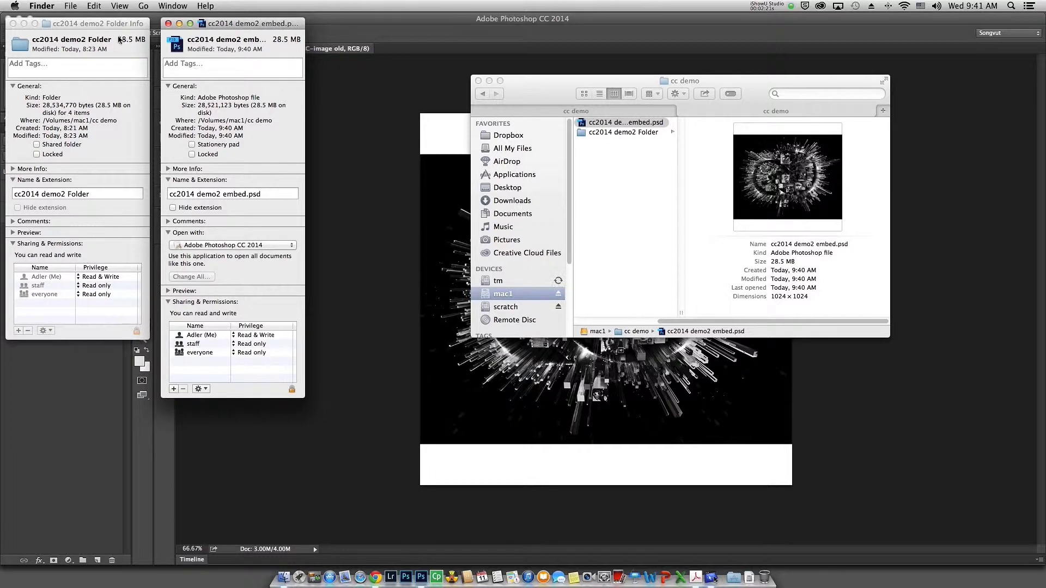
pyautogui.click(168, 25)
pyautogui.click(13, 24)
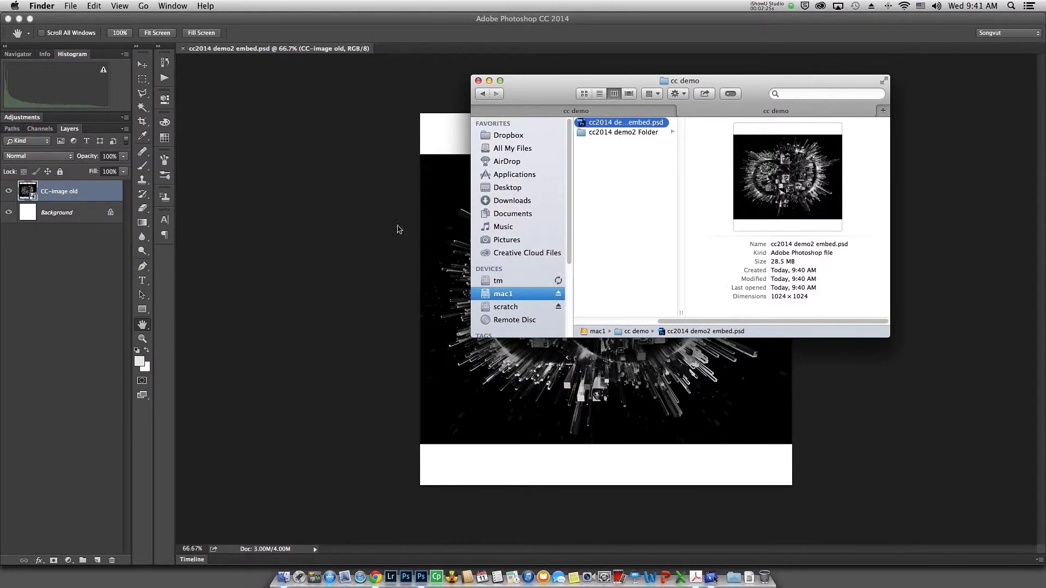
# Step: Review cc2014 demo2 Folder and the embed PSD in Finder, then return to Photoshop
pyautogui.click(349, 272)
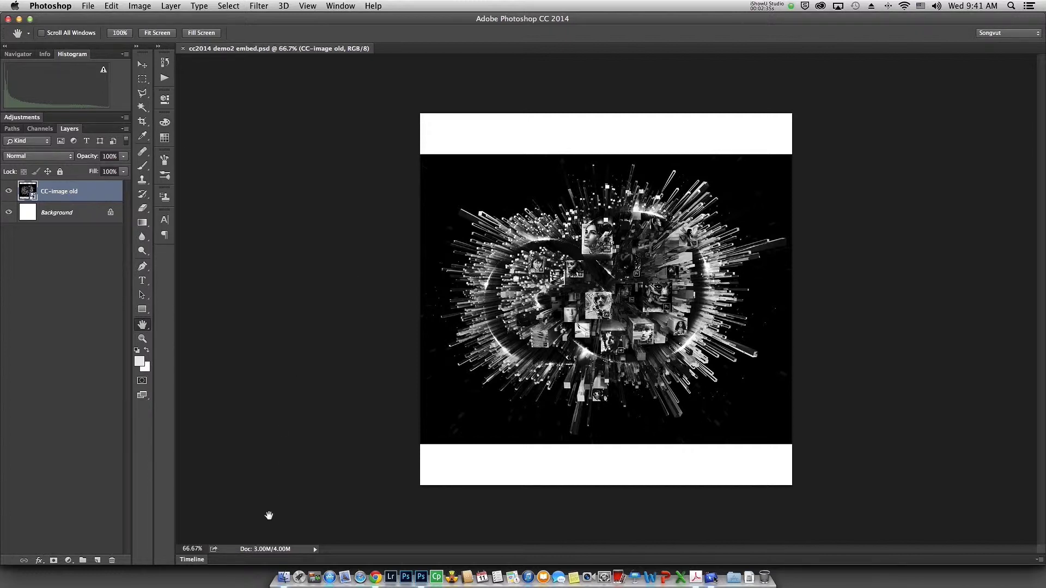
pyautogui.click(282, 569)
pyautogui.click(610, 132)
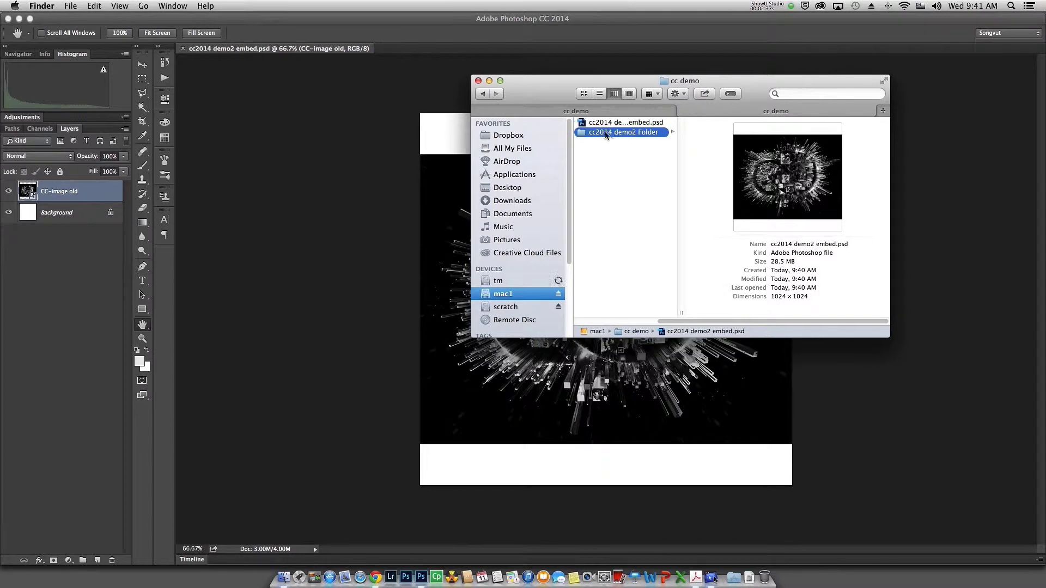
pyautogui.click(700, 123)
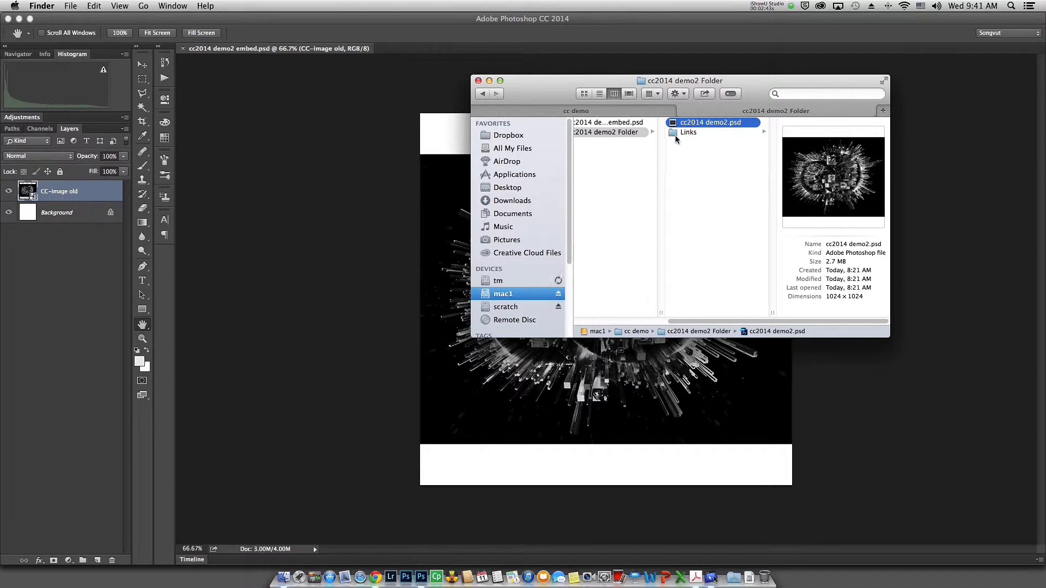
pyautogui.click(626, 124)
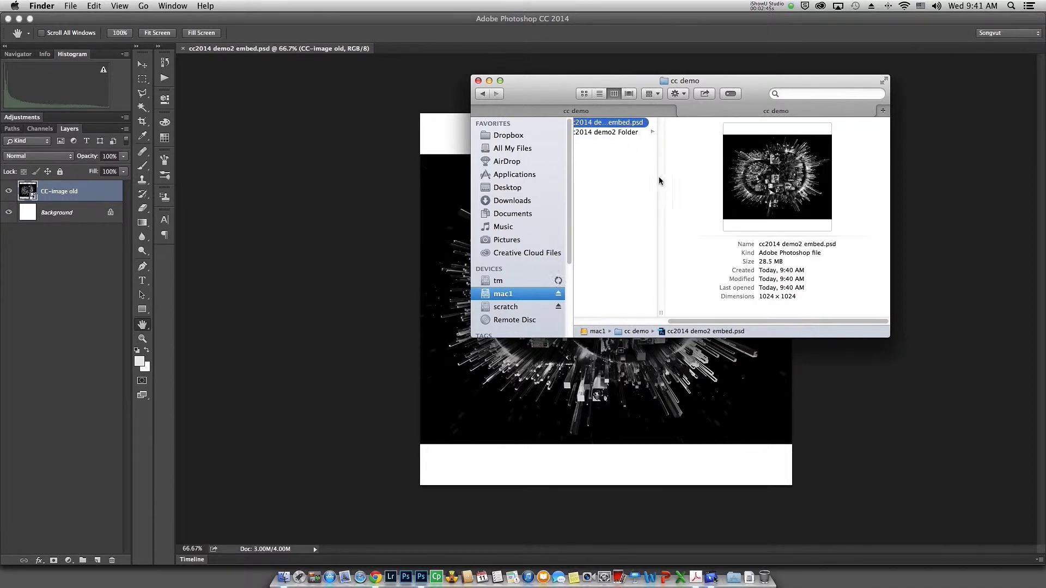
pyautogui.hscroll(-2, 730, 322)
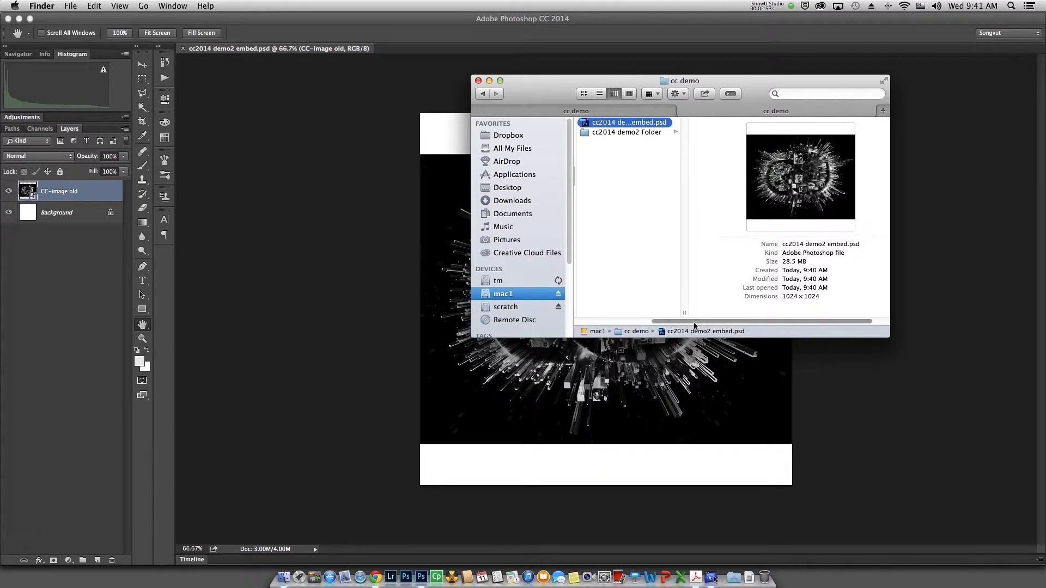
pyautogui.moveTo(694, 323); pyautogui.dragTo(656, 321)
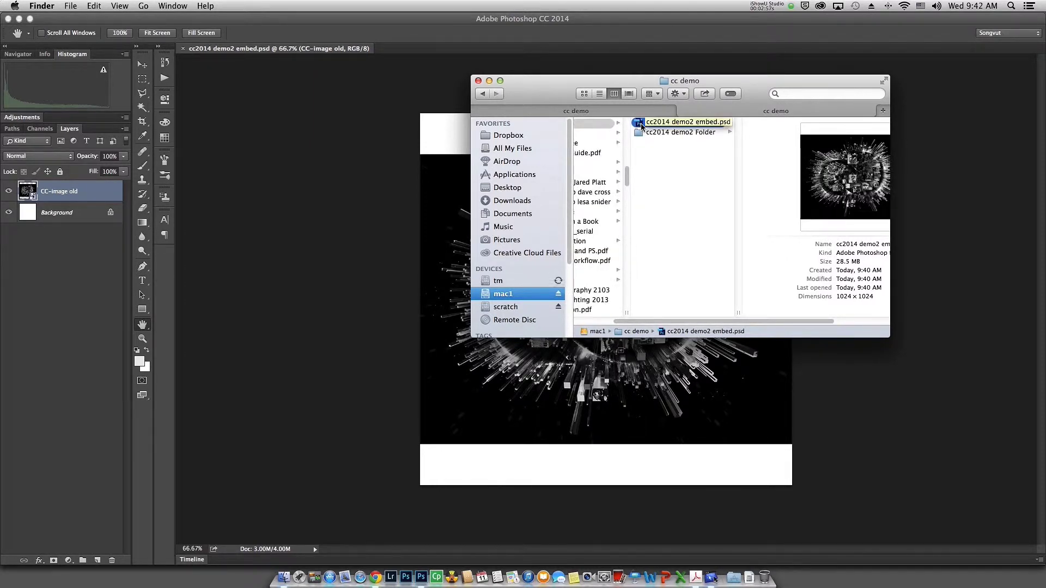
pyautogui.click(326, 282)
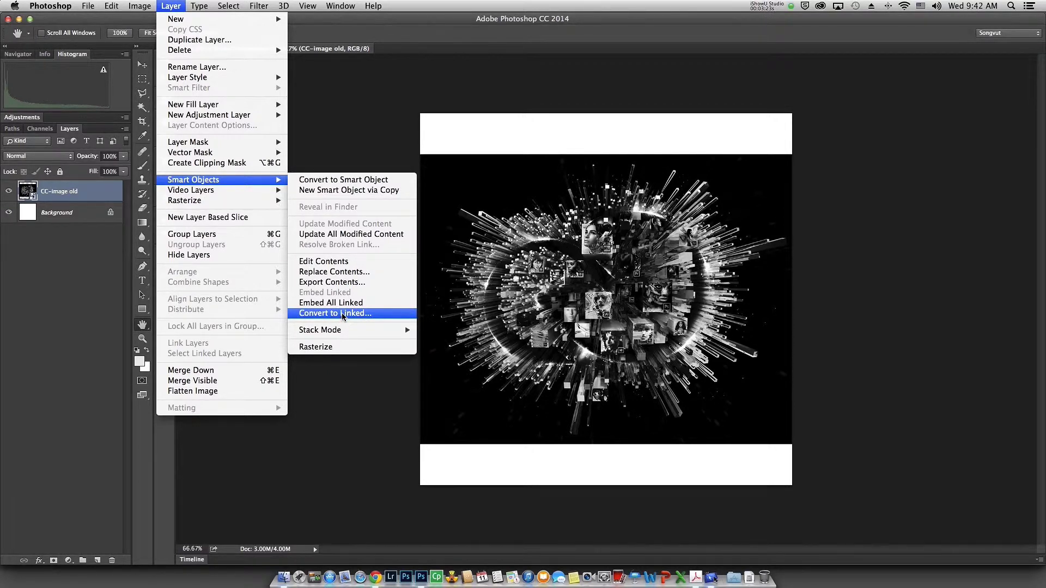
# Step: Convert CC-image old to linked, saving CC-image old.psd into the cc demo folder
pyautogui.click(316, 315)
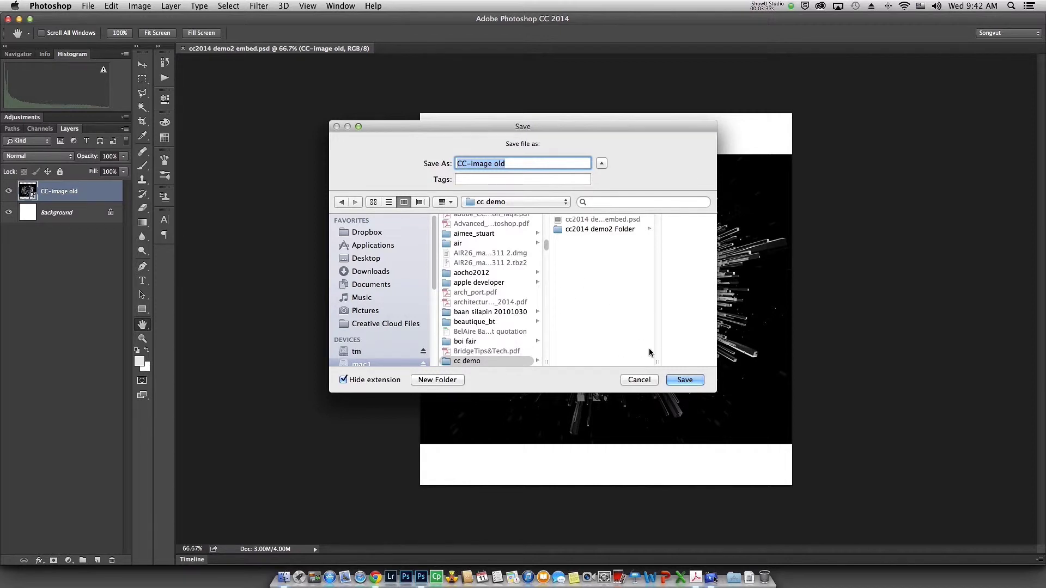
pyautogui.click(685, 379)
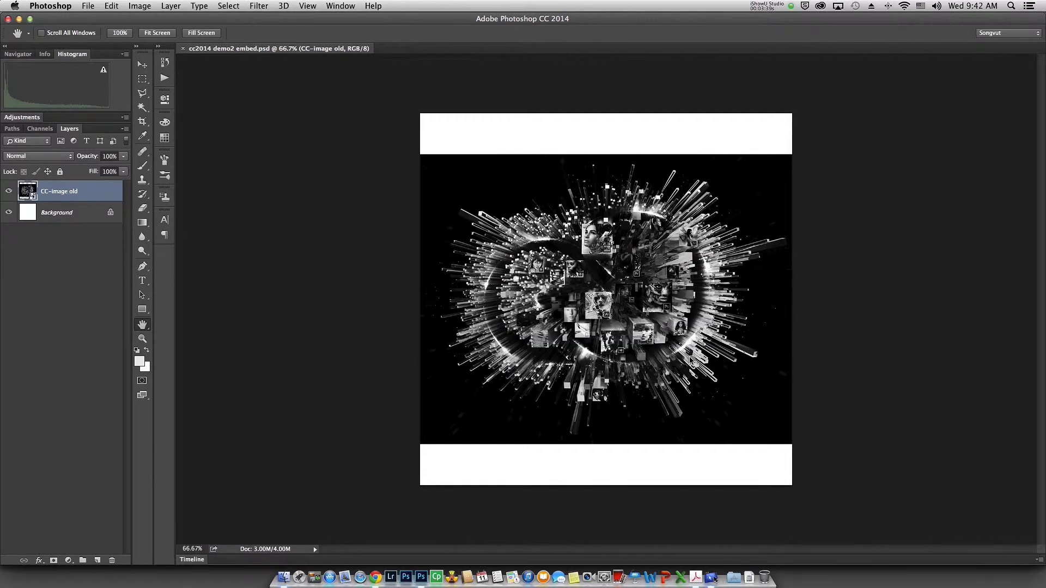
pyautogui.click(282, 564)
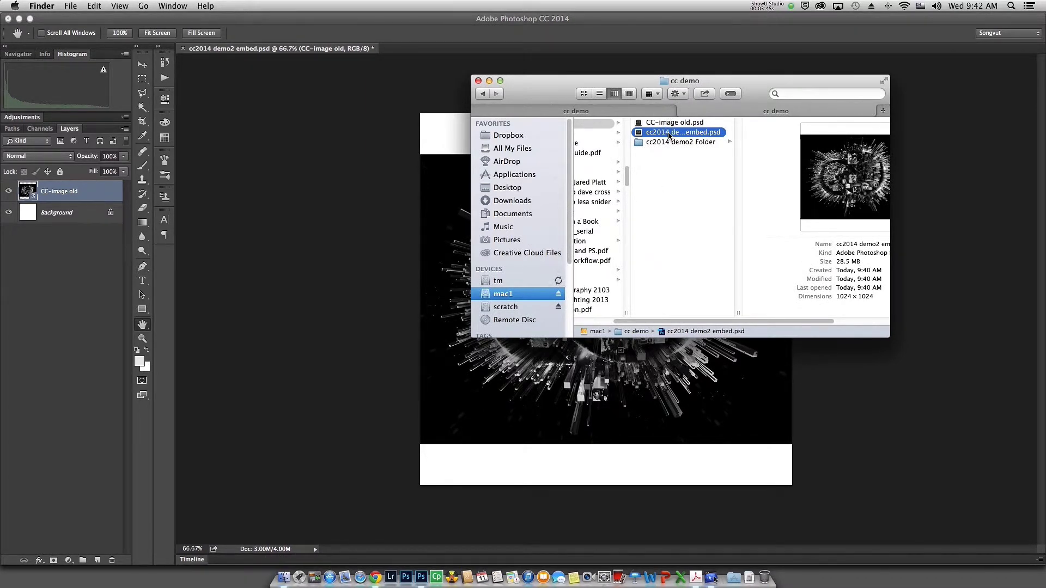
# Step: Save as cc2014 demo2 linked.psd in cc demo with maximum compatibility
pyautogui.click(337, 299)
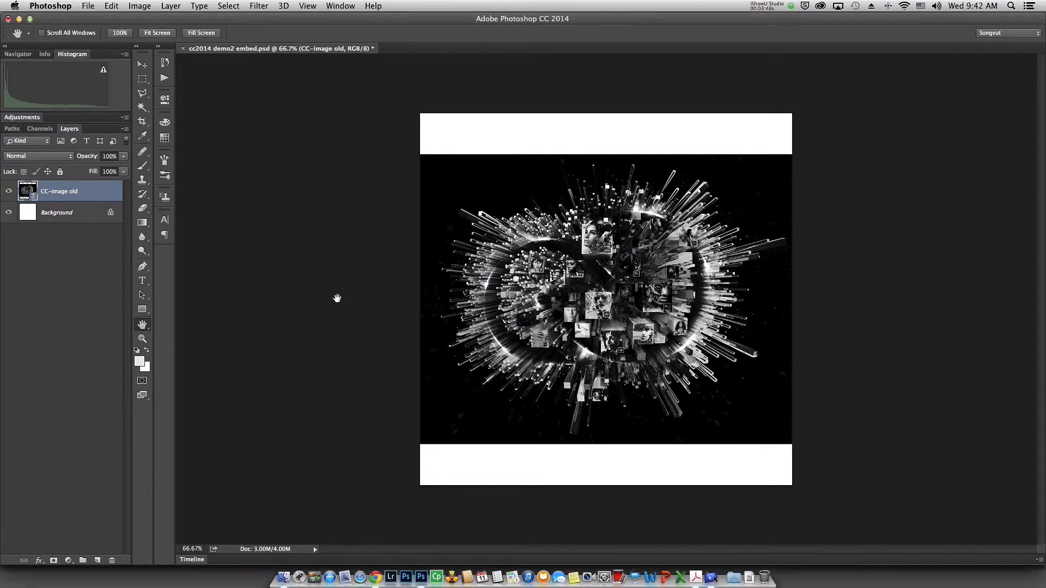
pyautogui.click(89, 7)
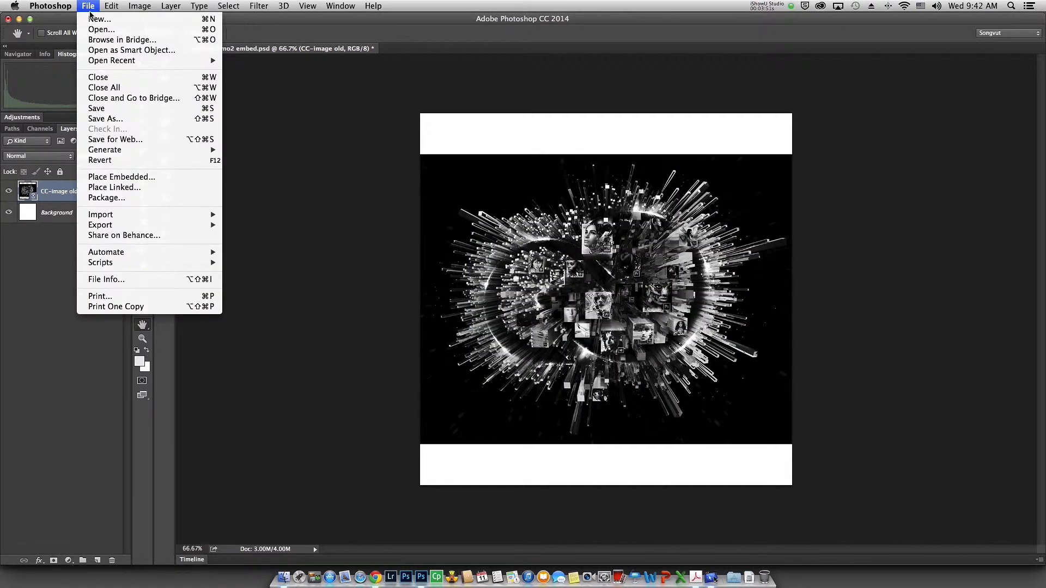
pyautogui.click(109, 119)
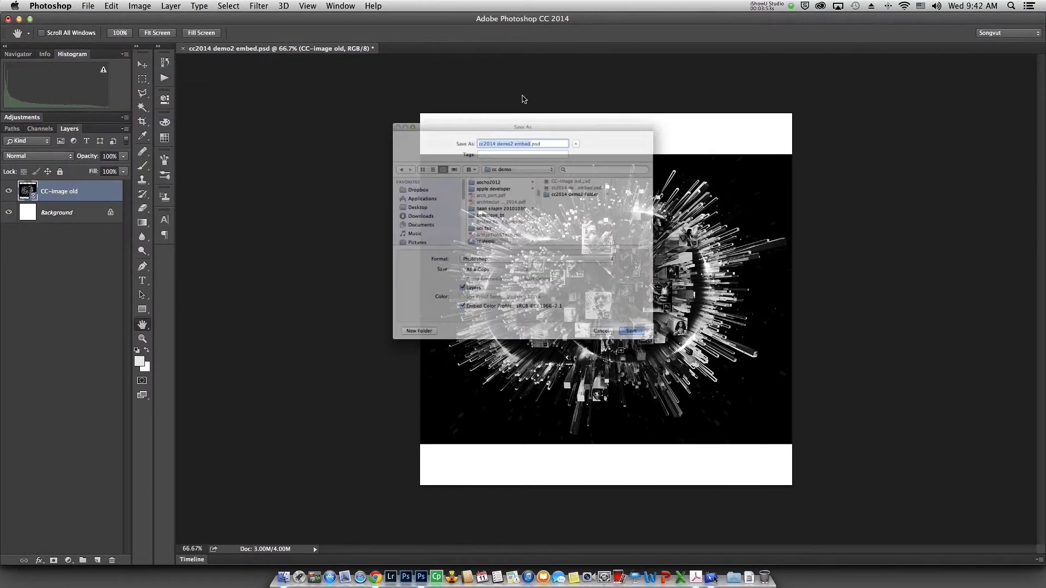
pyautogui.click(534, 101)
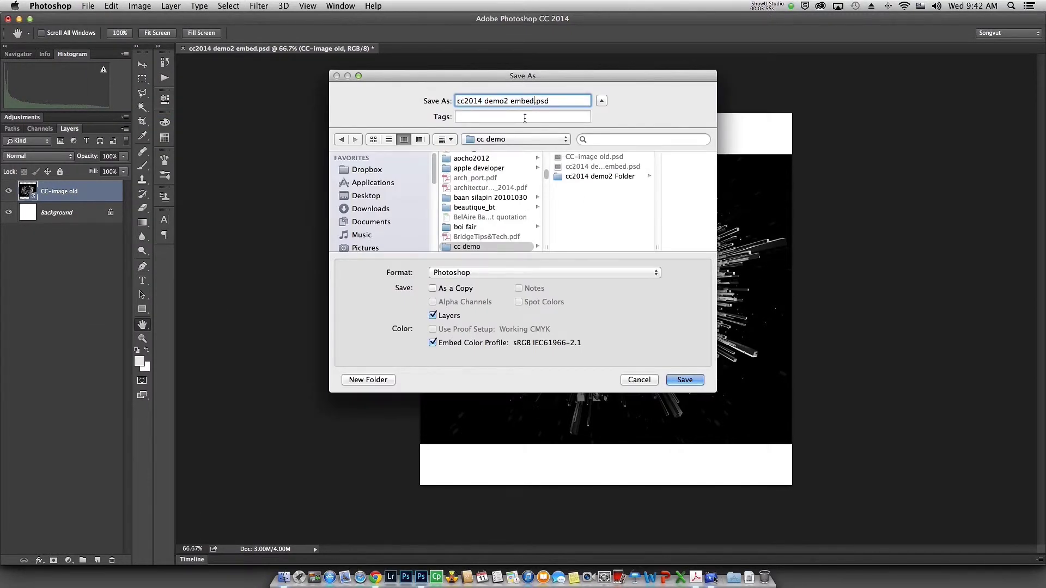
pyautogui.press('BackSpace')
pyautogui.press('BackSpace')
pyautogui.press('BackSpace')
pyautogui.press('BackSpace')
pyautogui.press('BackSpace')
pyautogui.write('linked')
pyautogui.click(676, 381)
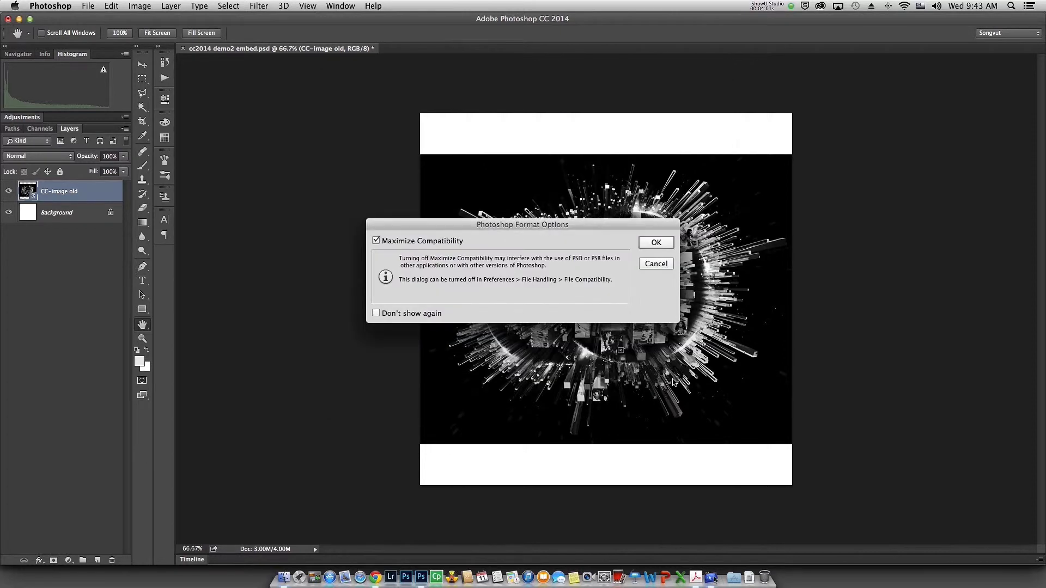
pyautogui.click(657, 243)
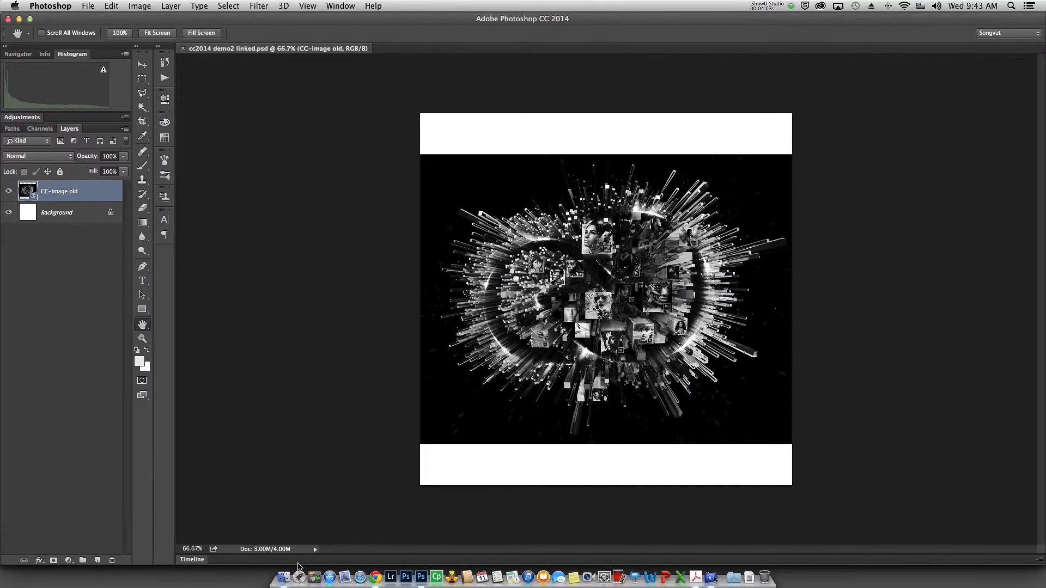
# Step: Check in Finder that the linked PSD is 2.7 MB versus 28.5 MB for the embed PSD
pyautogui.click(290, 546)
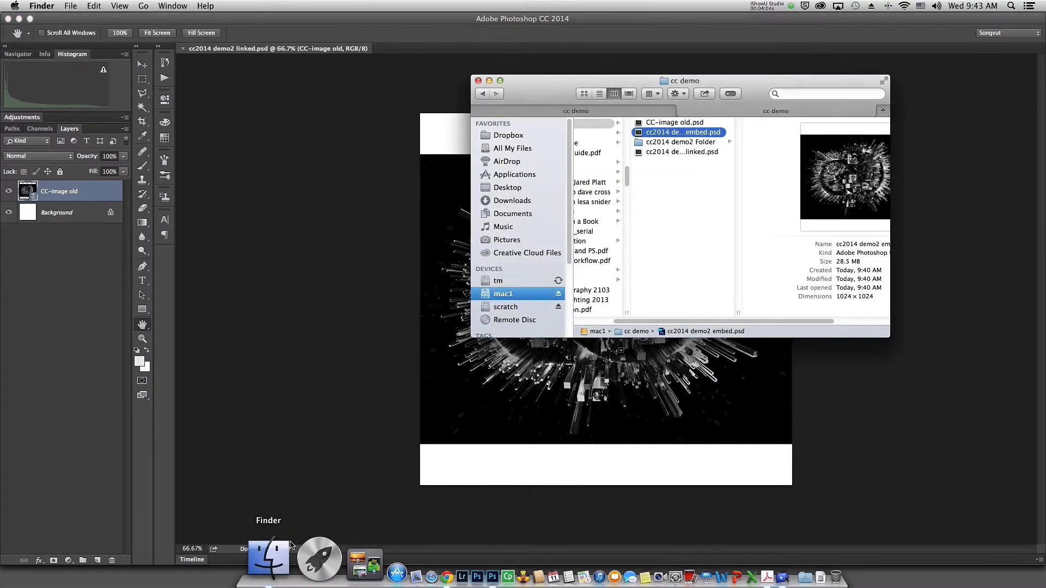
pyautogui.click(680, 143)
pyautogui.click(676, 123)
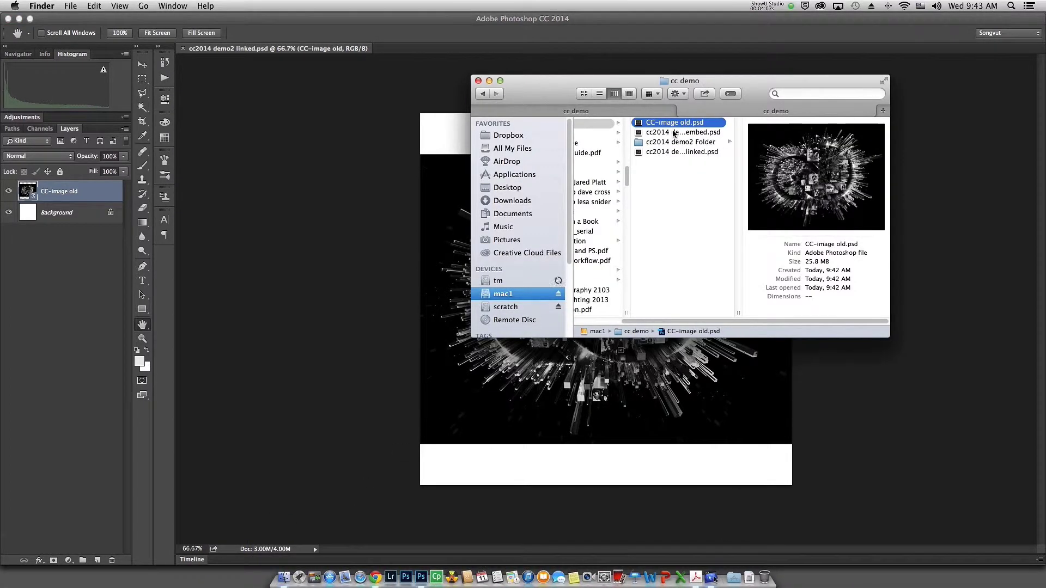
pyautogui.click(673, 134)
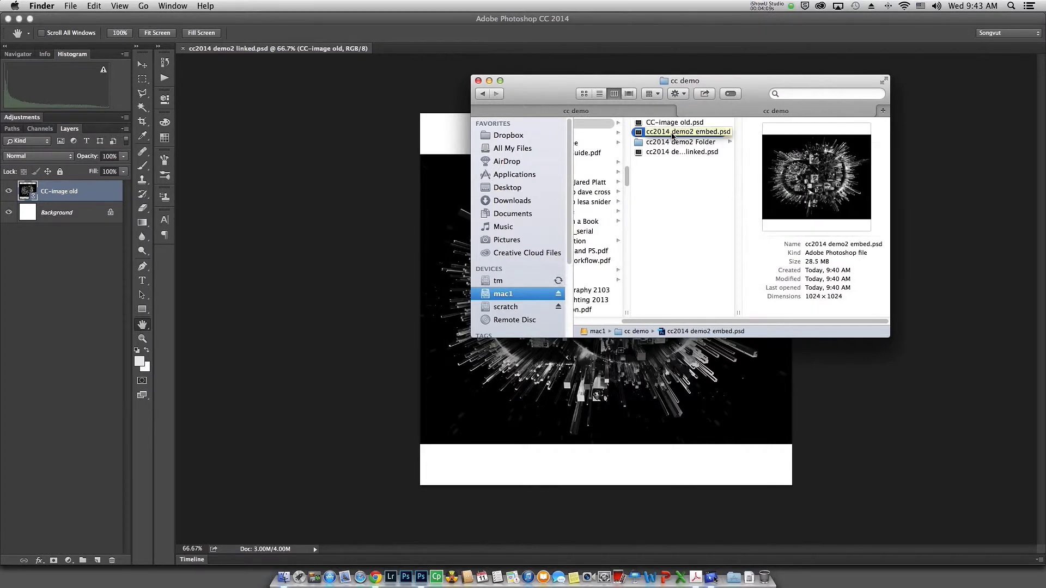
pyautogui.click(640, 153)
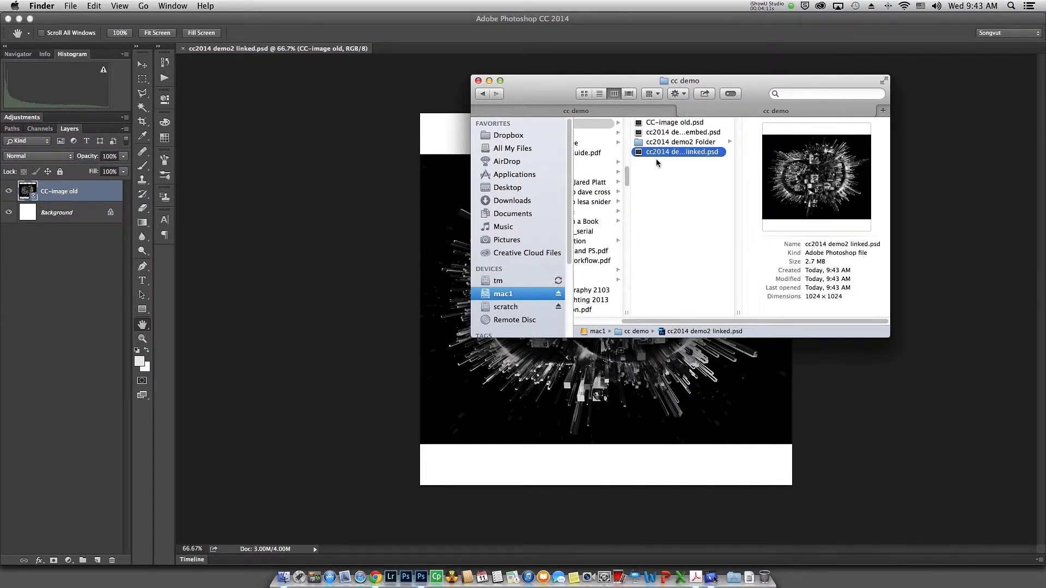
pyautogui.click(650, 124)
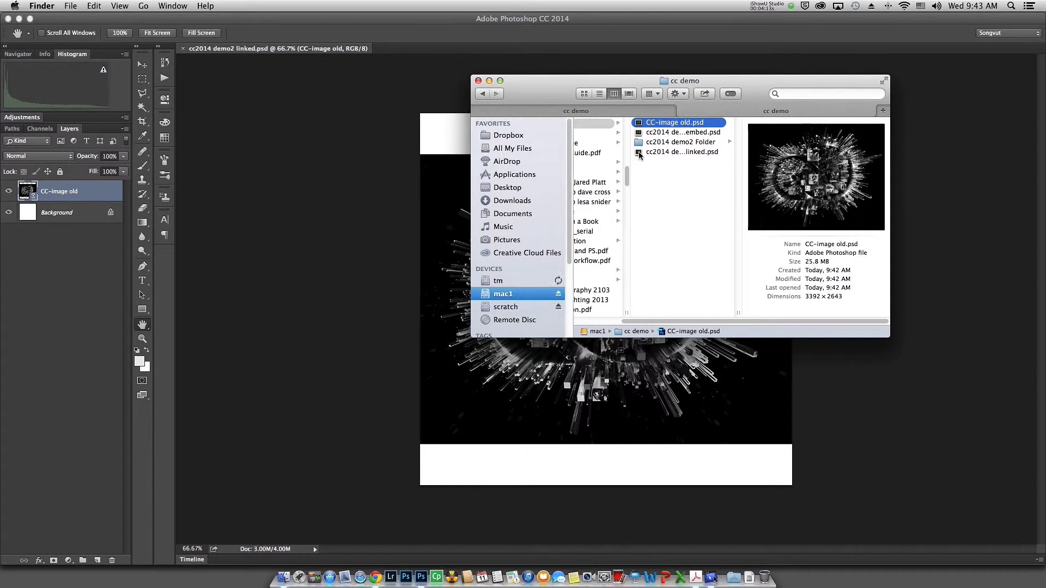
pyautogui.click(640, 153)
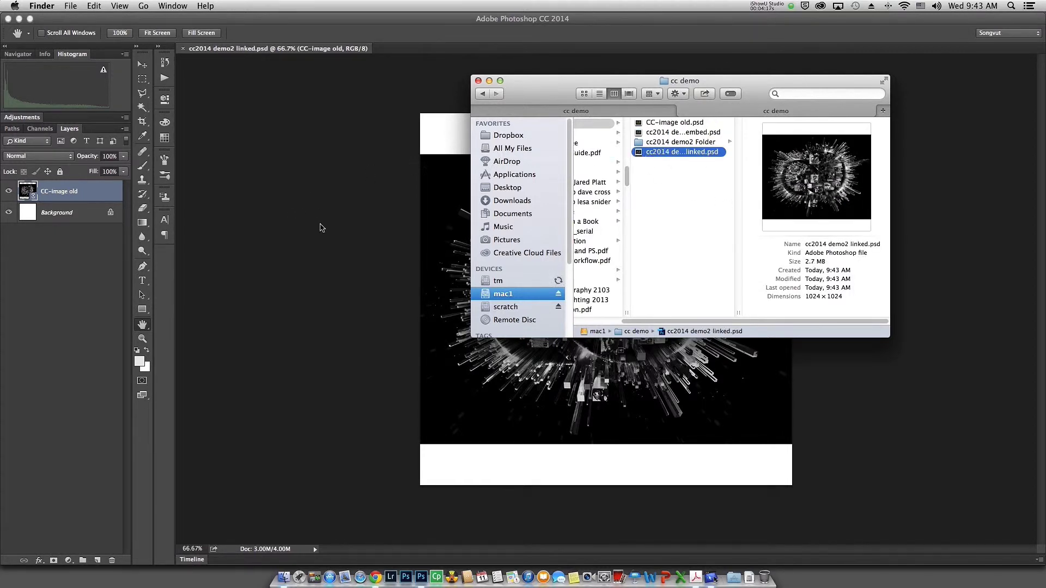
pyautogui.click(342, 276)
pyautogui.click(89, 6)
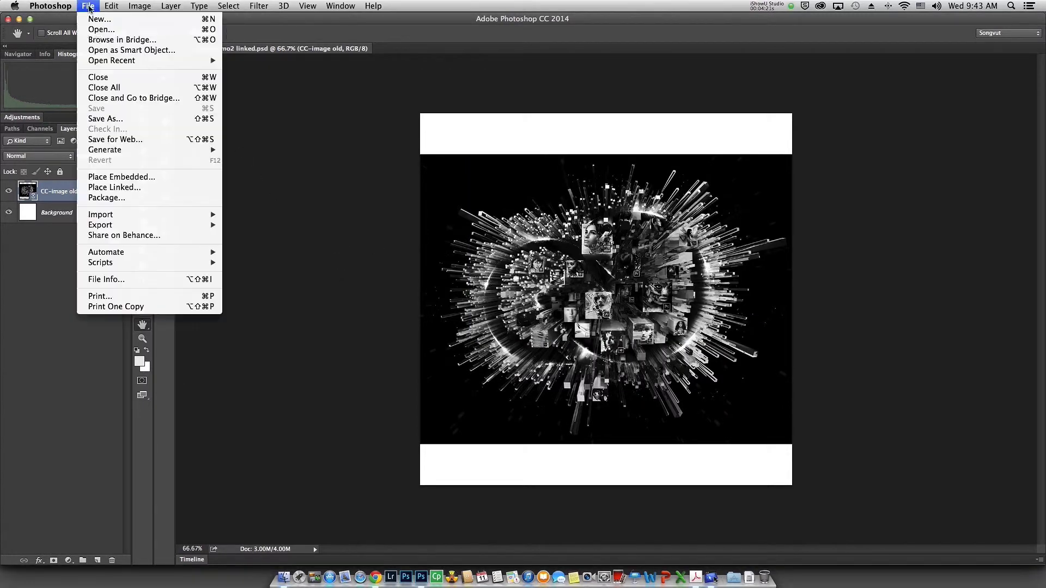
# Step: Package the document into cc demo, creating cc2014 demo2 linked Folder
pyautogui.click(139, 200)
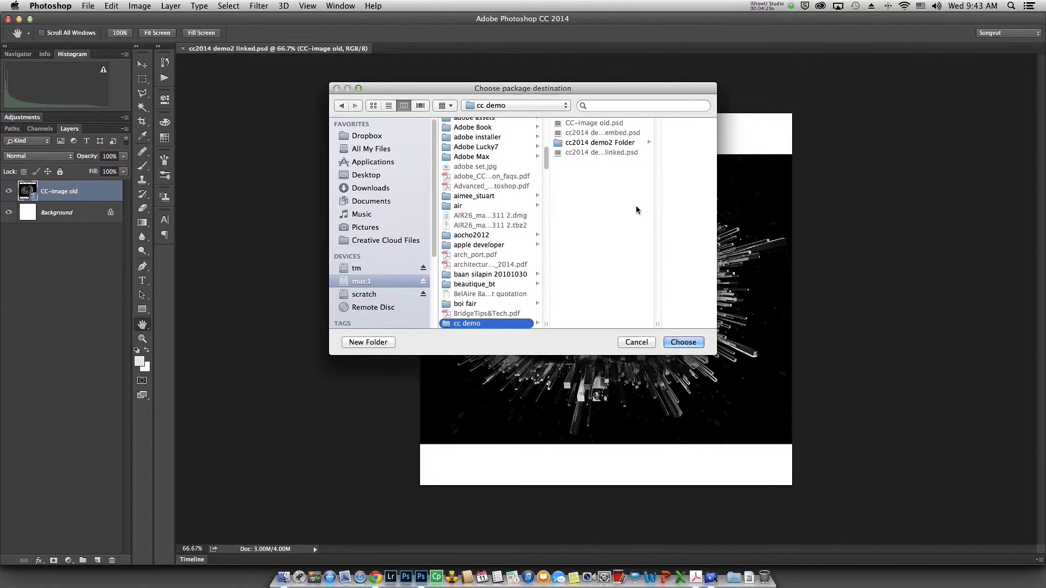
pyautogui.click(685, 342)
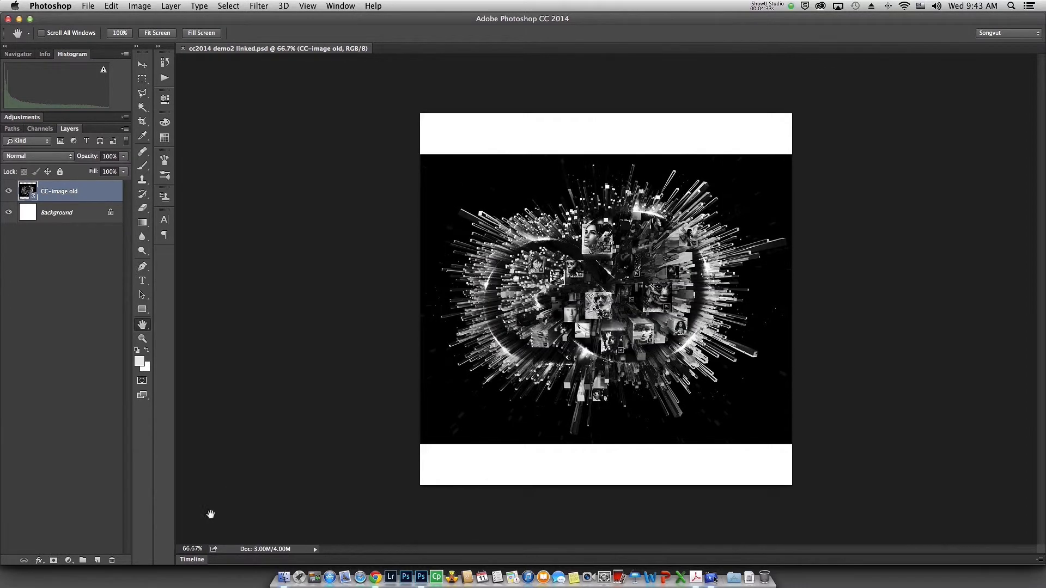
pyautogui.click(285, 577)
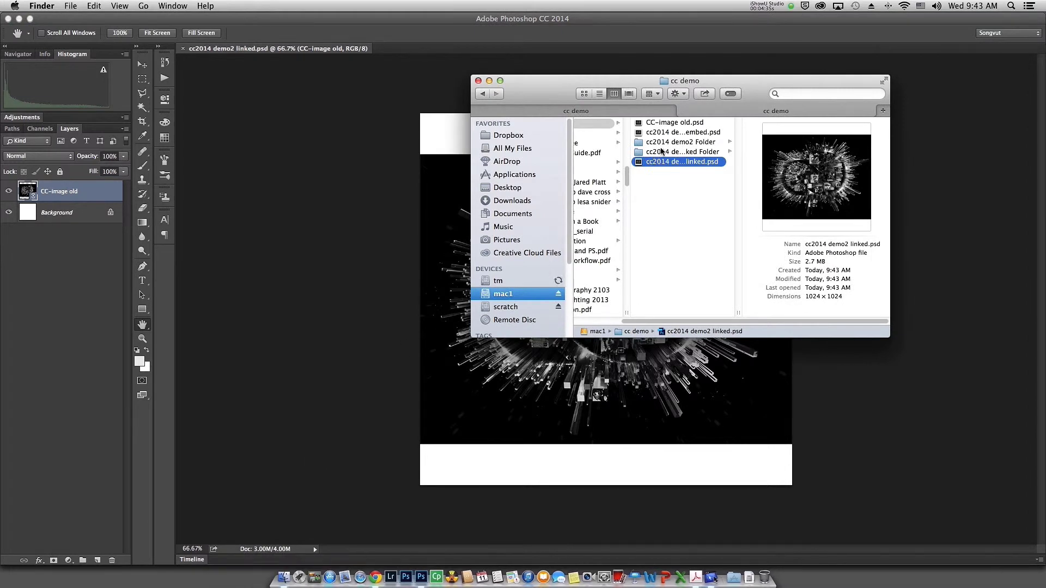
# Step: In Finder, inspect the cc2014 demo2 Folder and compare its embedded and linked PSD details
pyautogui.click(675, 142)
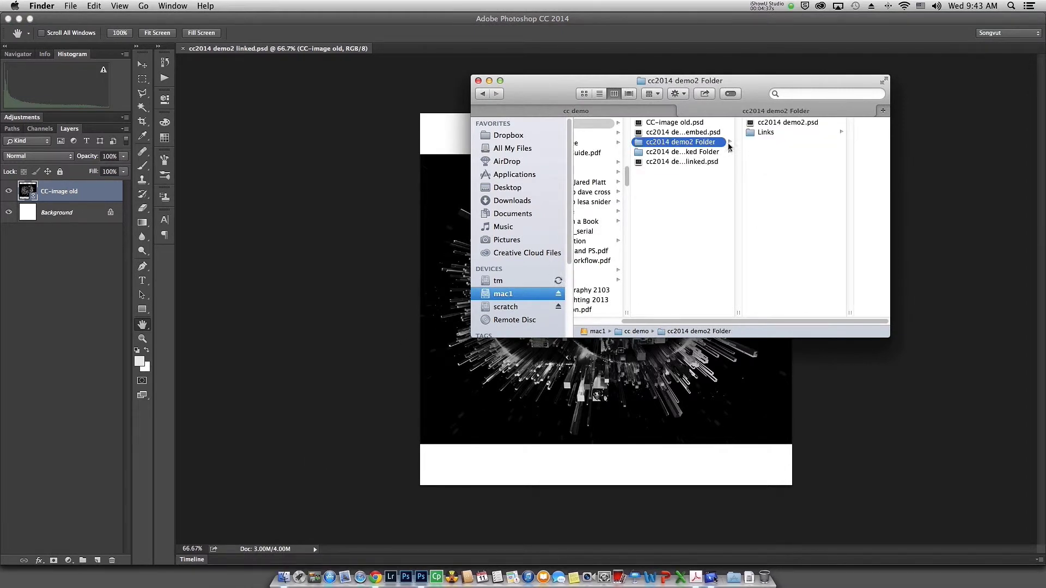
pyautogui.click(665, 133)
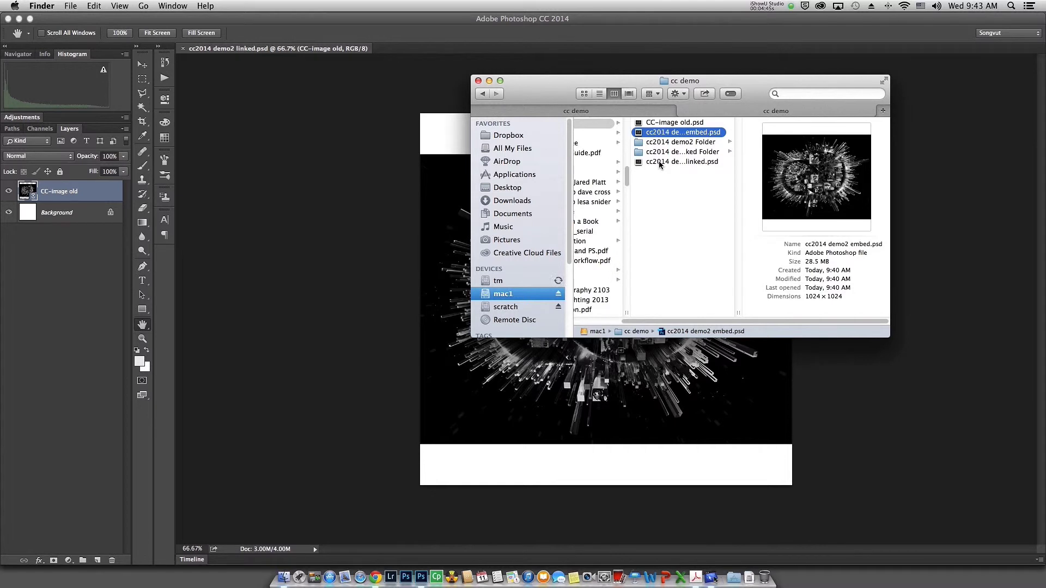
pyautogui.click(639, 164)
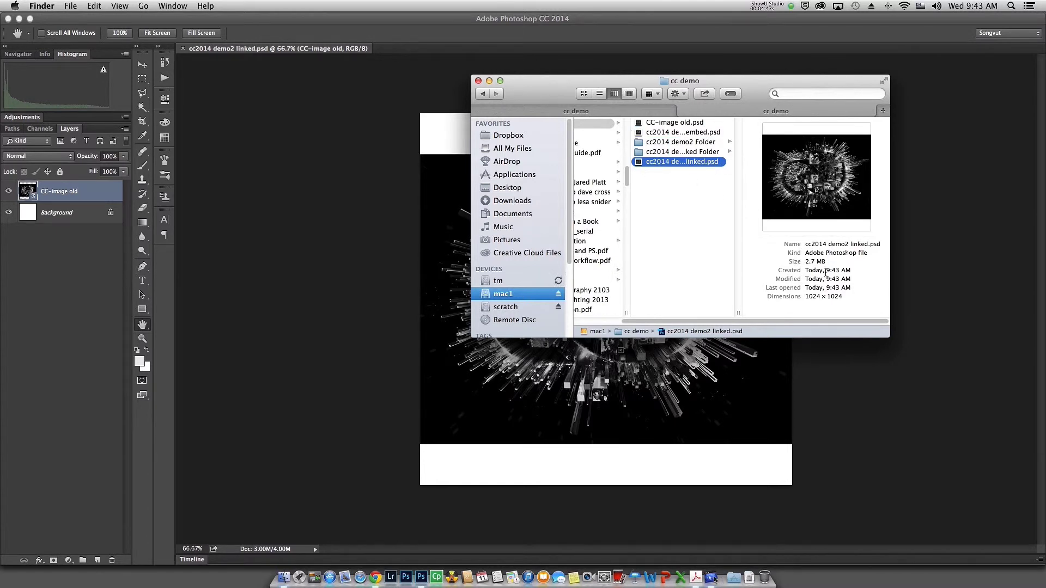
# Step: Browse cc2014 demo2 linked Folder to confirm CC-image old.psd sits in its Links subfolder
pyautogui.click(641, 153)
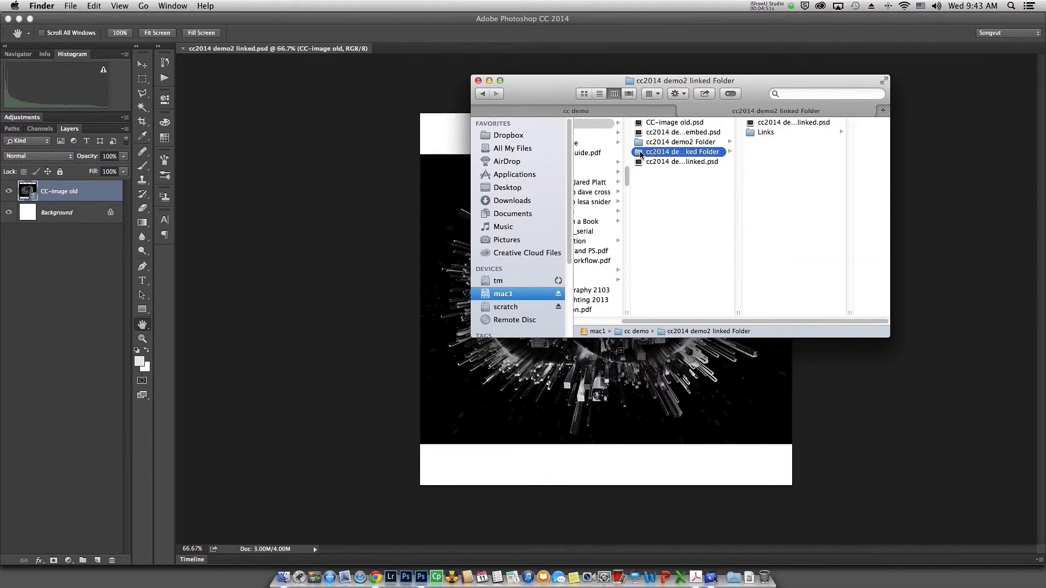
pyautogui.click(768, 124)
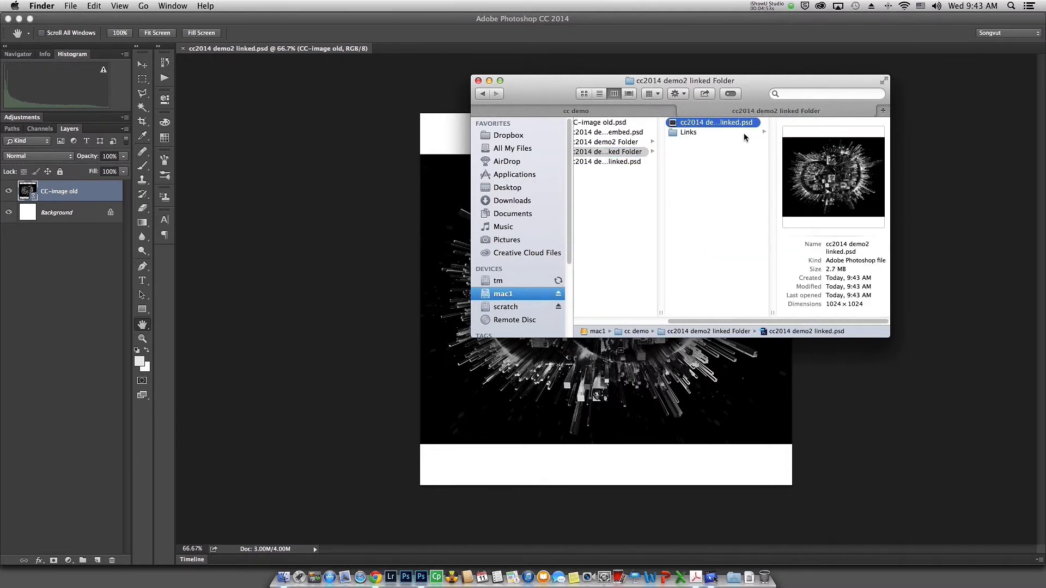
pyautogui.click(679, 133)
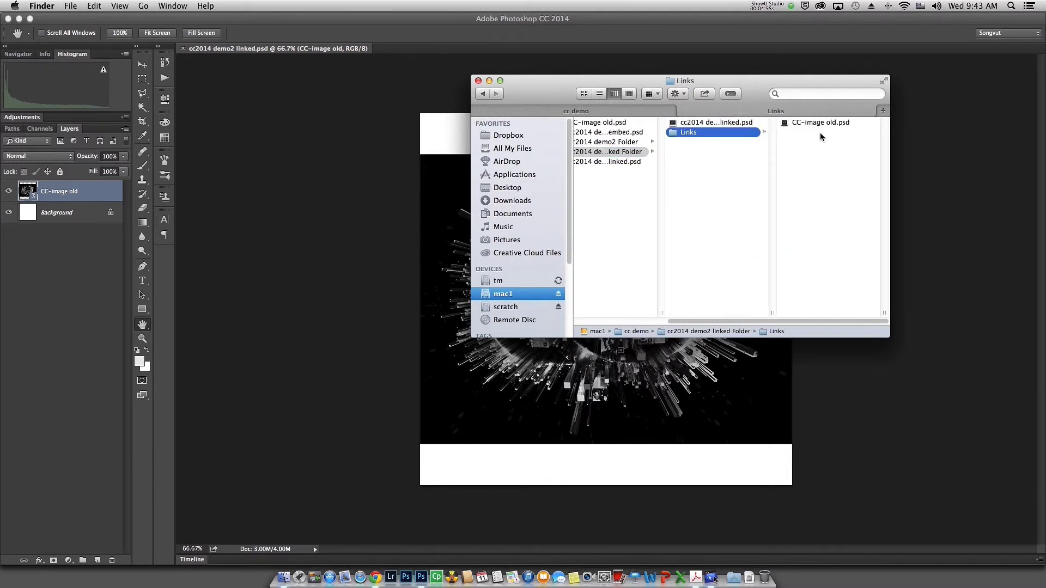
pyautogui.hscroll(-3, 726, 319)
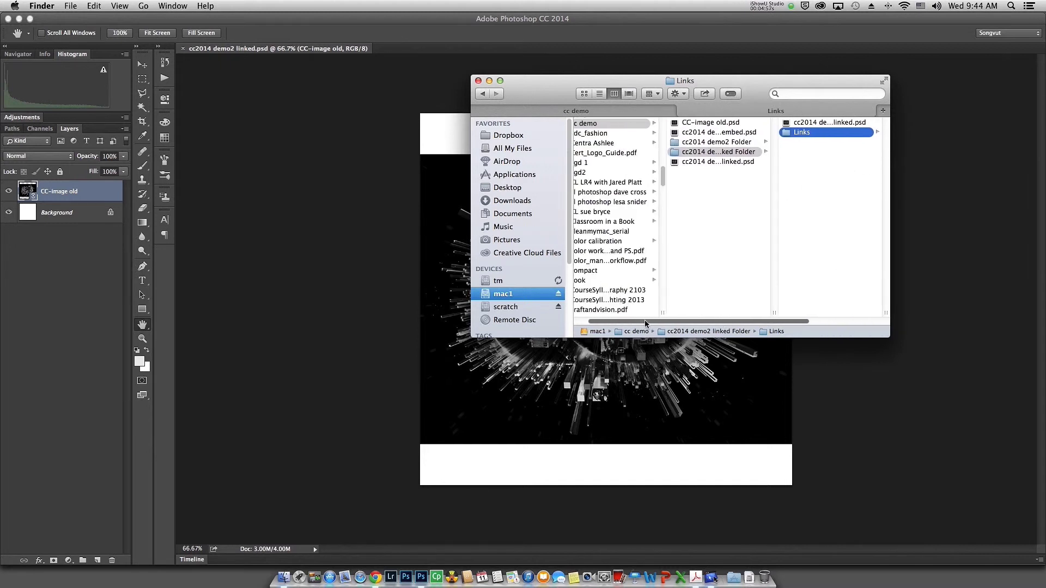
pyautogui.click(858, 391)
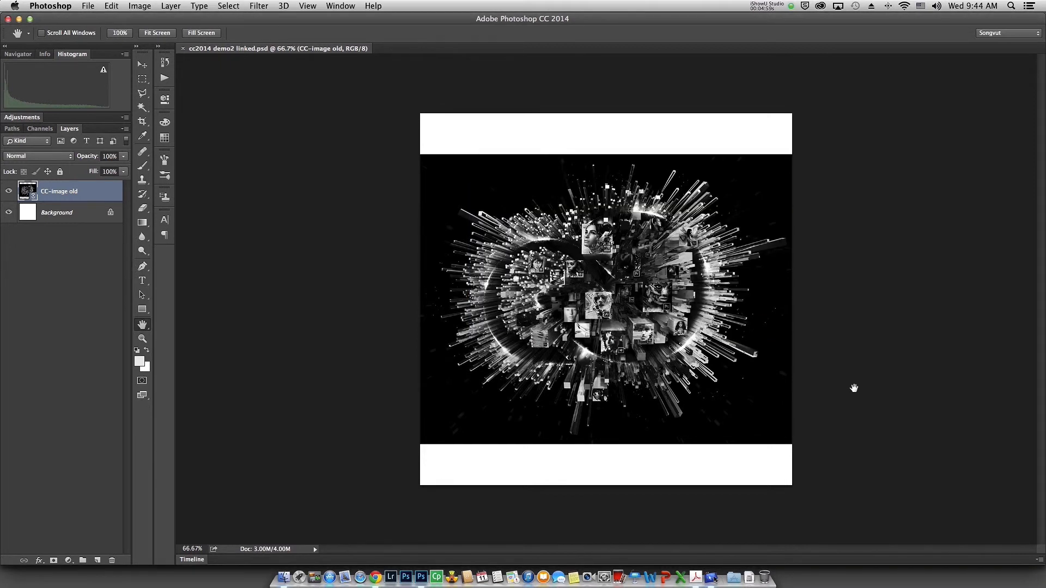